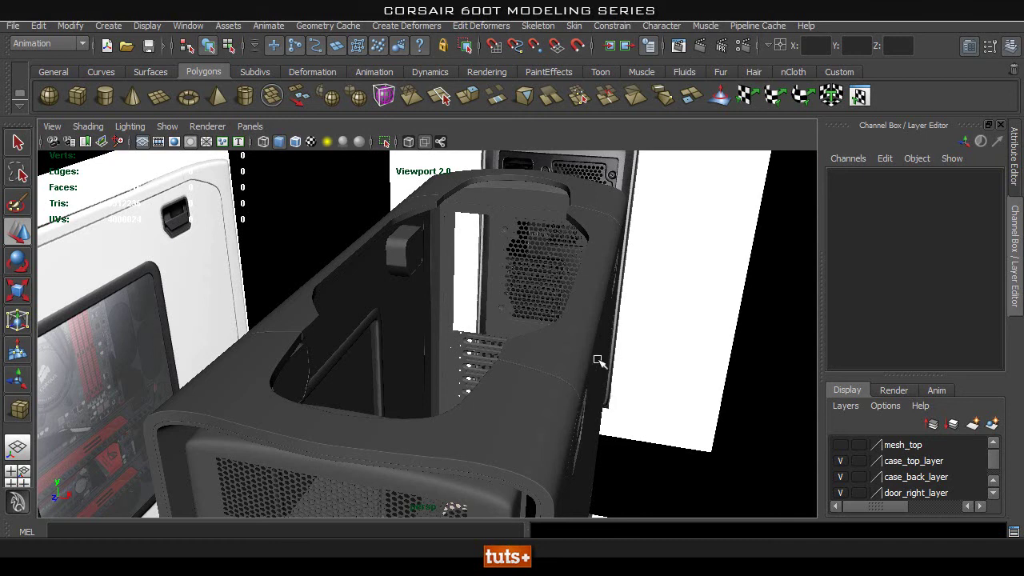
Turn on the visibility of the mesh_top layer above the case's top opening.
middle_click_drag(636, 361, 578, 385, "alt")
left_click_drag(577, 384, 592, 390, "alt")
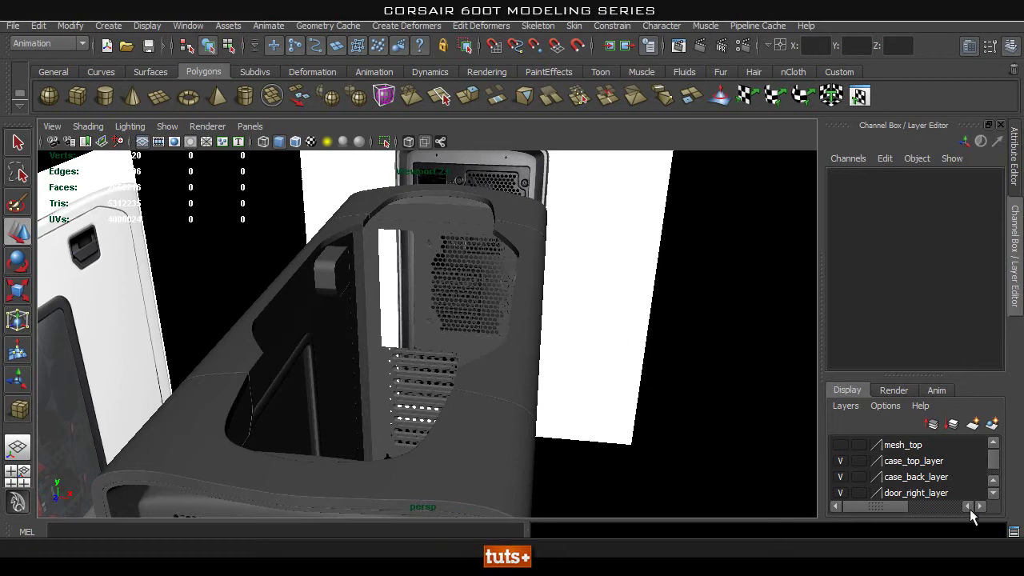
left_click(837, 442)
middle_click_drag(272, 264, 313, 299, "alt")
right_click_drag(313, 299, 540, 357, "alt")
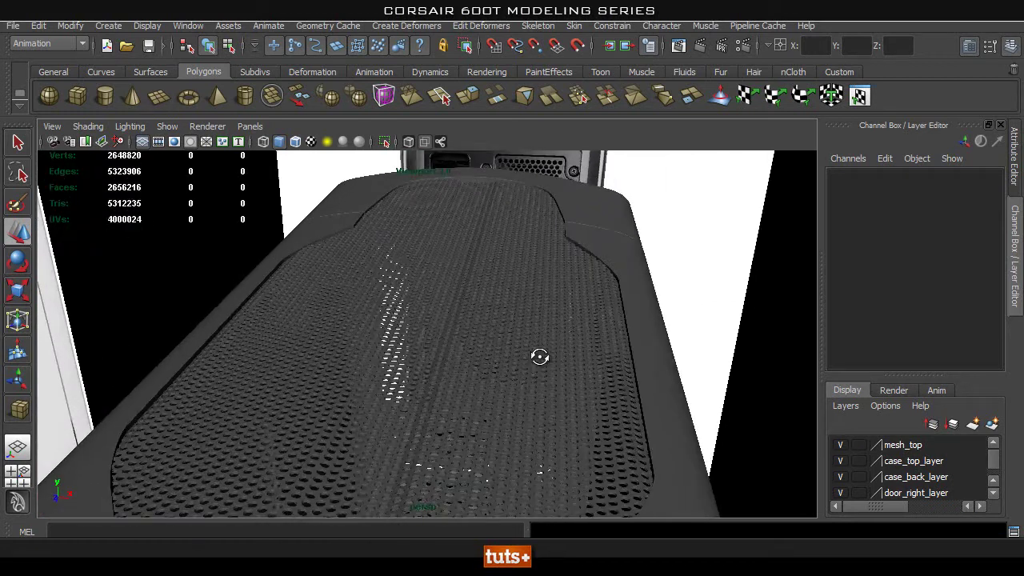
Examine how the perforated top mesh fits inside the opening along the top of the case.
left_click_drag(539, 356, 320, 429, "alt")
right_click_drag(320, 429, 429, 389, "alt")
middle_click_drag(429, 390, 452, 392, "alt")
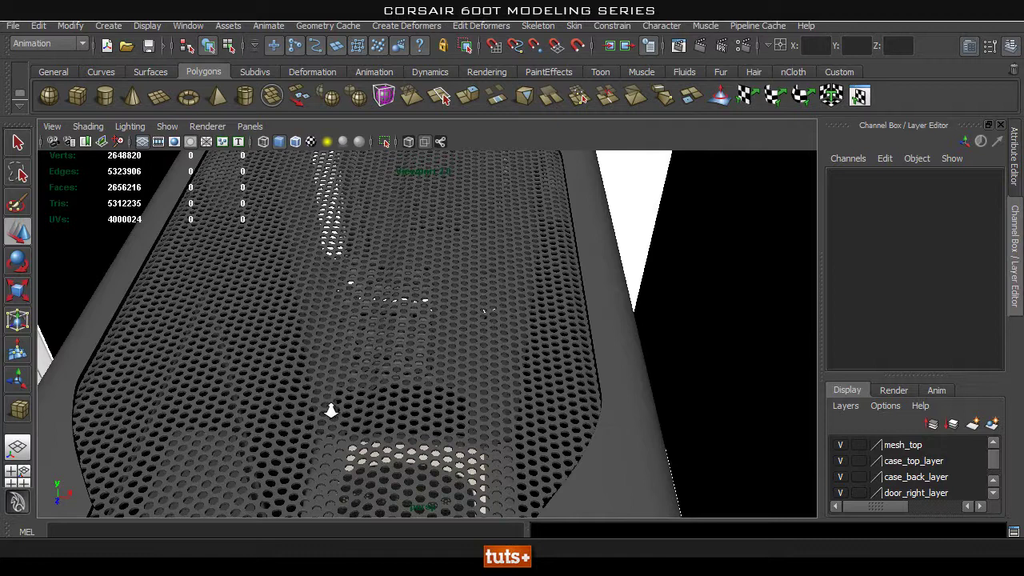
right_click_drag(331, 411, 344, 427, "alt")
middle_click_drag(345, 427, 388, 292, "alt")
left_click_drag(388, 293, 434, 366, "alt")
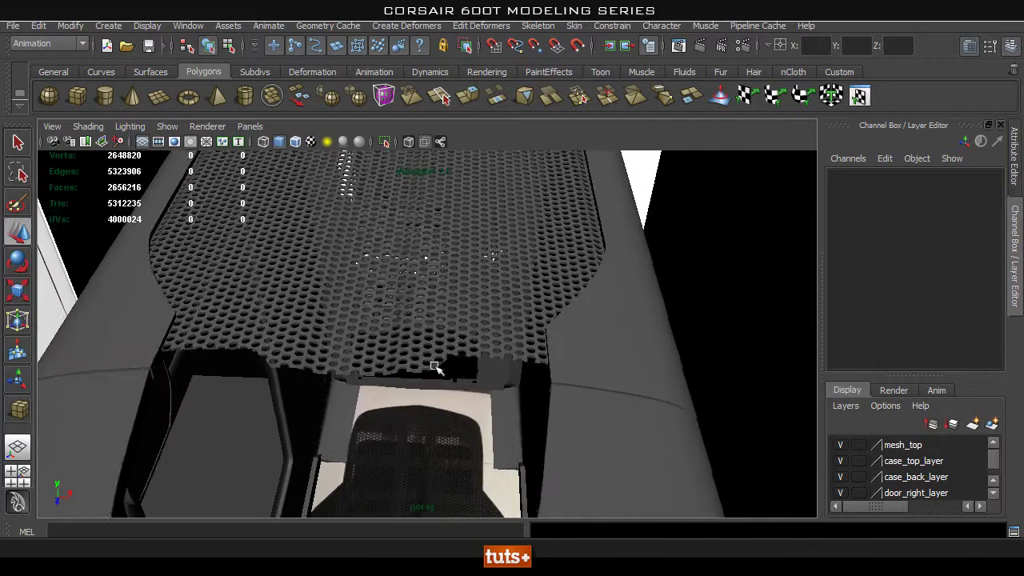
right_click_drag(435, 366, 281, 194, "alt")
left_click_drag(416, 274, 385, 308, "alt")
left_click(354, 274)
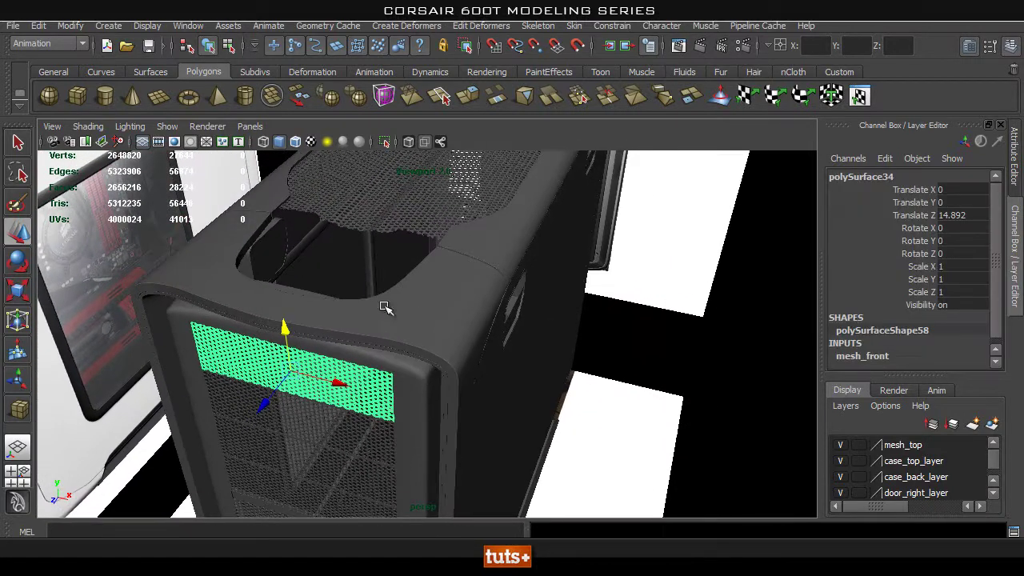
left_click_drag(404, 206, 358, 444, "alt")
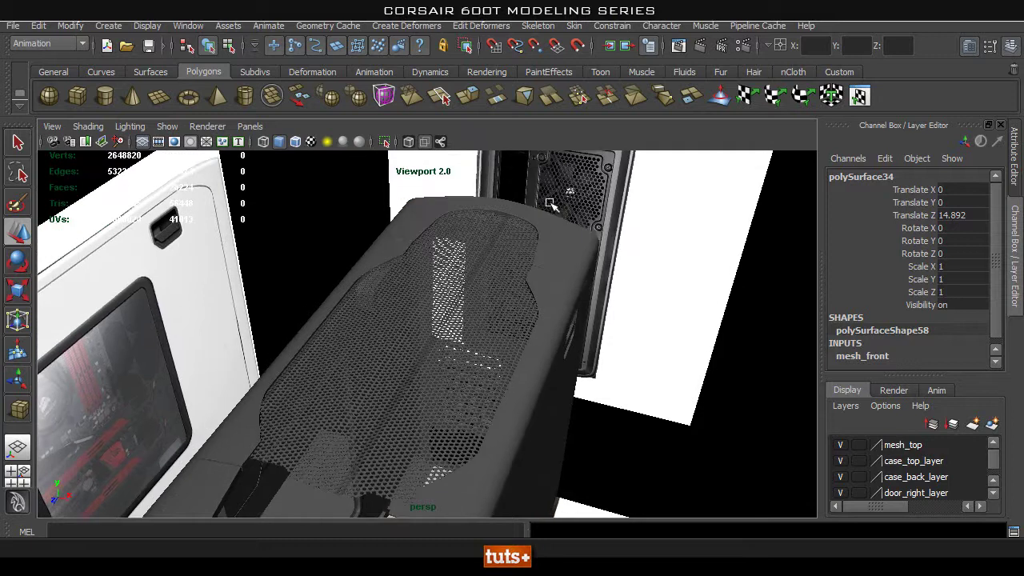
right_click_drag(368, 368, 418, 425, "alt")
middle_click_drag(419, 425, 415, 331, "alt")
right_click_drag(382, 331, 550, 360, "alt")
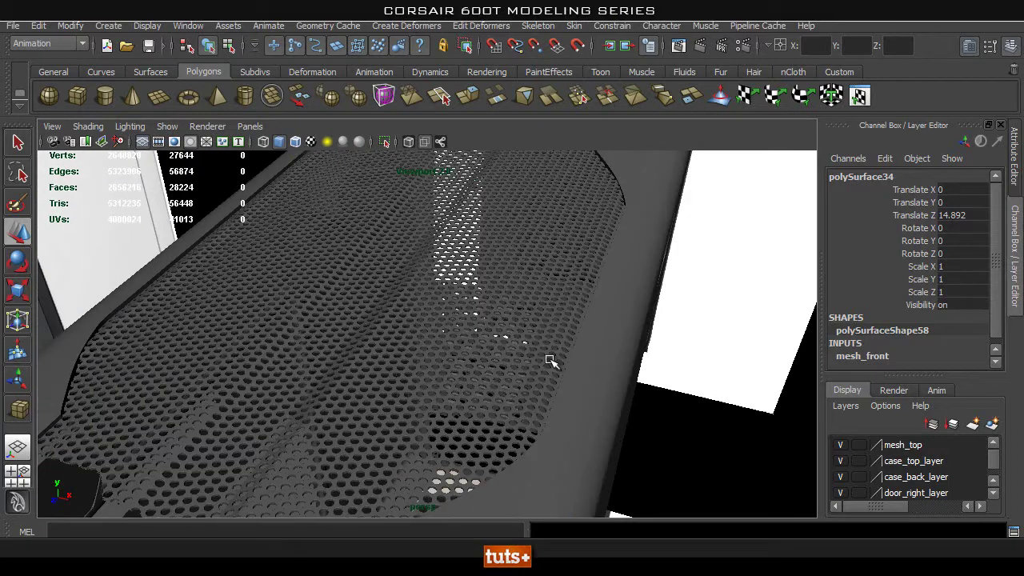
left_click_drag(550, 361, 408, 232, "alt")
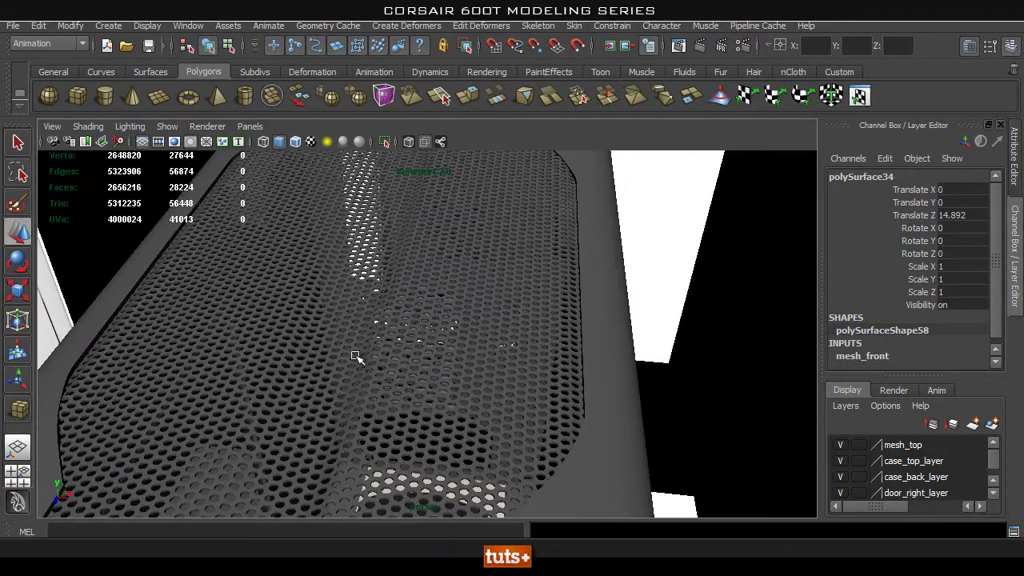
left_click_drag(357, 356, 407, 311, "alt")
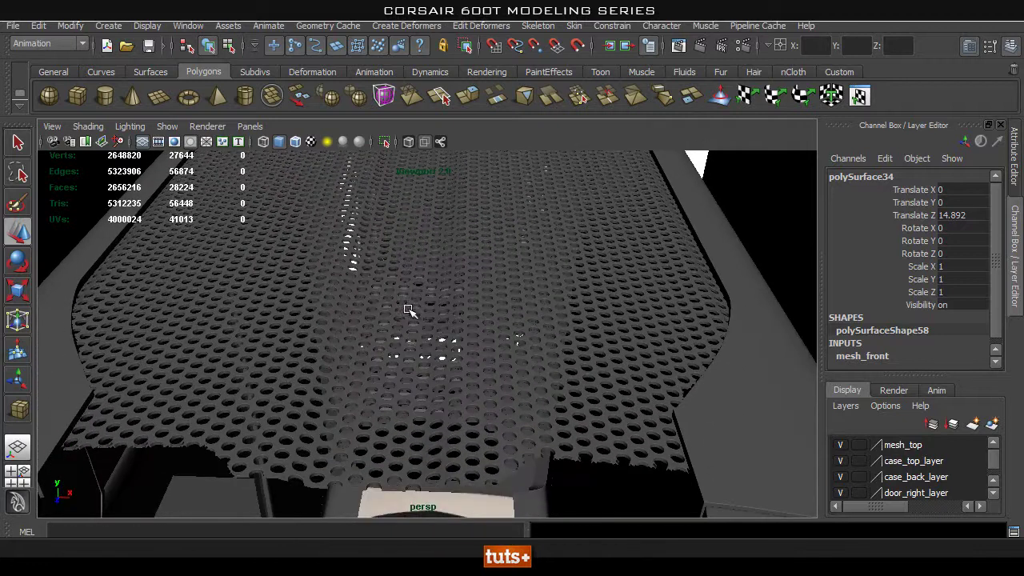
Inspect the top mesh's holes and its cut front edge up close from several angles.
left_click(432, 365)
left_click_drag(432, 365, 532, 502, "alt")
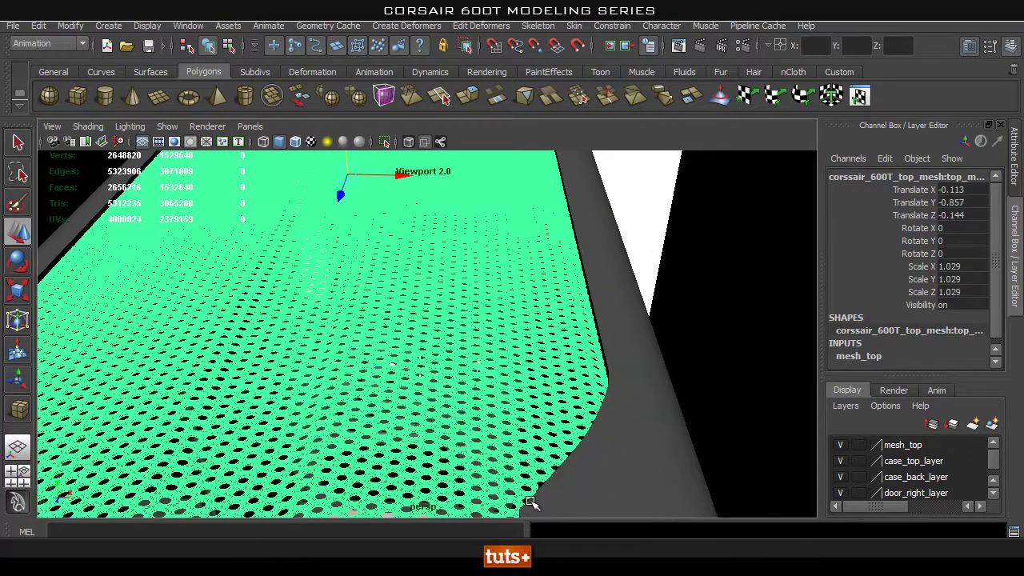
right_click_drag(603, 204, 377, 411, "alt")
middle_click_drag(398, 355, 411, 312, "alt")
left_click(750, 304)
left_click_drag(628, 304, 387, 349, "alt")
right_click_drag(386, 348, 566, 375, "alt")
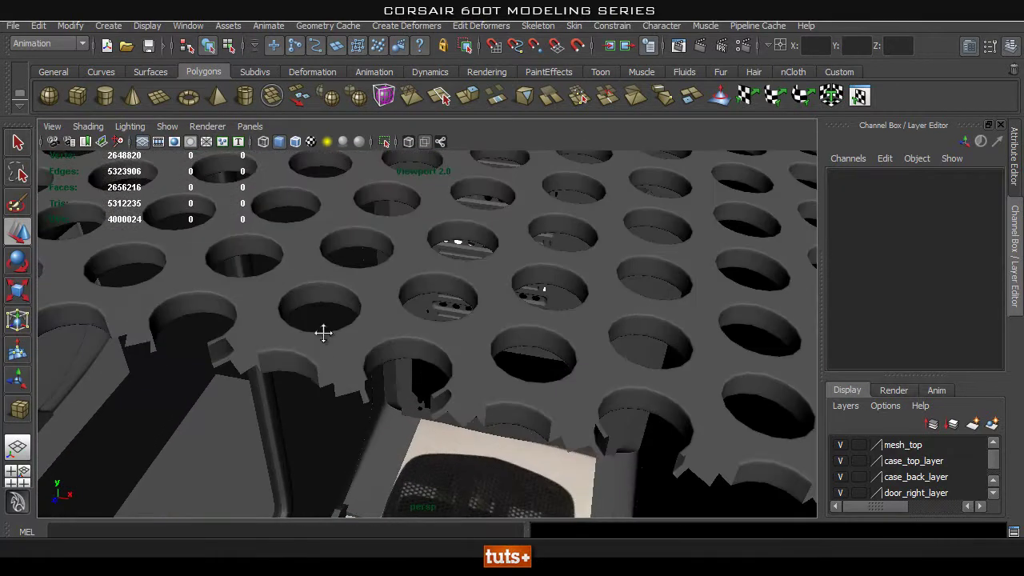
middle_click_drag(323, 333, 452, 335, "alt")
right_click_drag(766, 354, 464, 367, "alt")
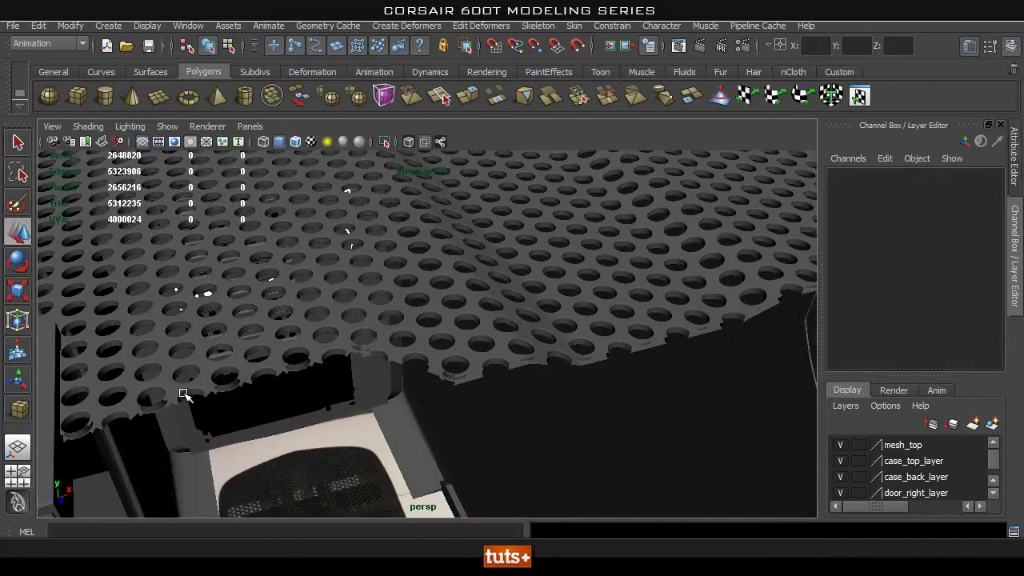
left_click_drag(184, 394, 404, 399, "alt")
right_click_drag(263, 395, 482, 408, "alt")
left_click_drag(482, 409, 377, 428, "alt")
middle_click_drag(377, 427, 409, 446, "alt")
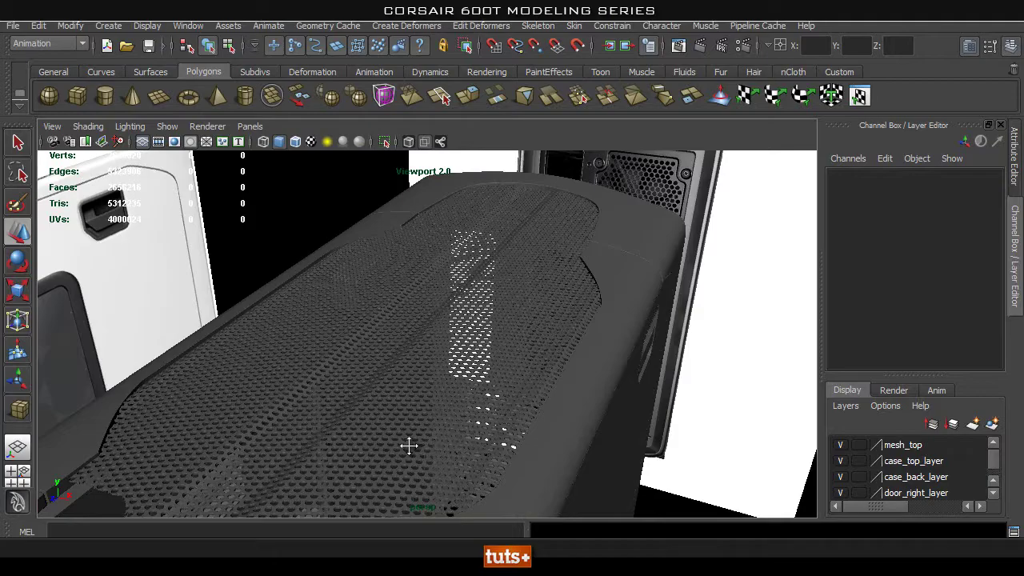
Check where the front end of the top mesh stops across the case's top opening.
left_click_drag(409, 445, 416, 361, "alt")
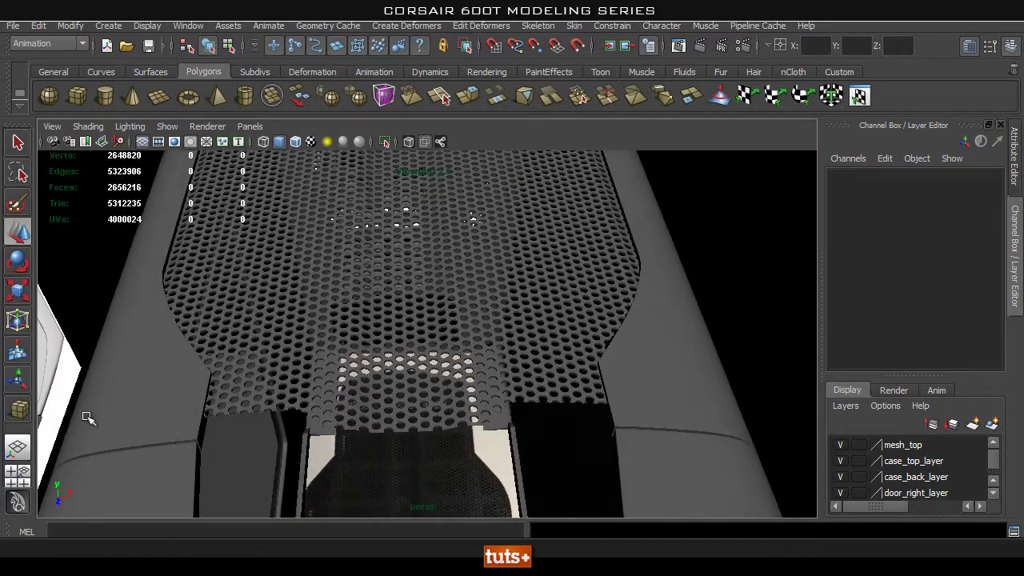
left_click_drag(88, 417, 381, 332, "alt")
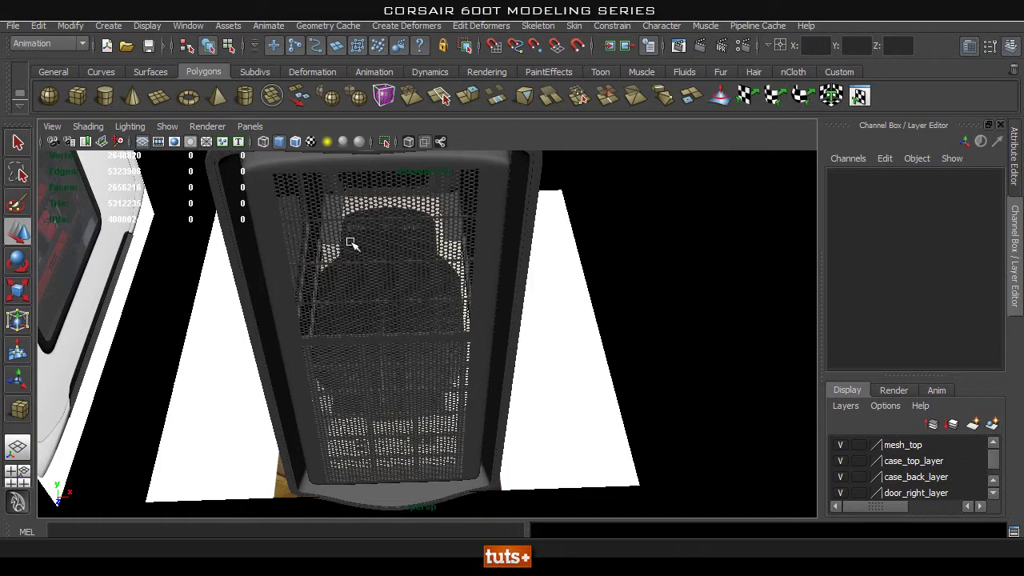
left_click_drag(352, 244, 407, 491, "alt")
middle_click_drag(411, 278, 410, 312, "alt")
right_click_drag(410, 312, 617, 416, "alt")
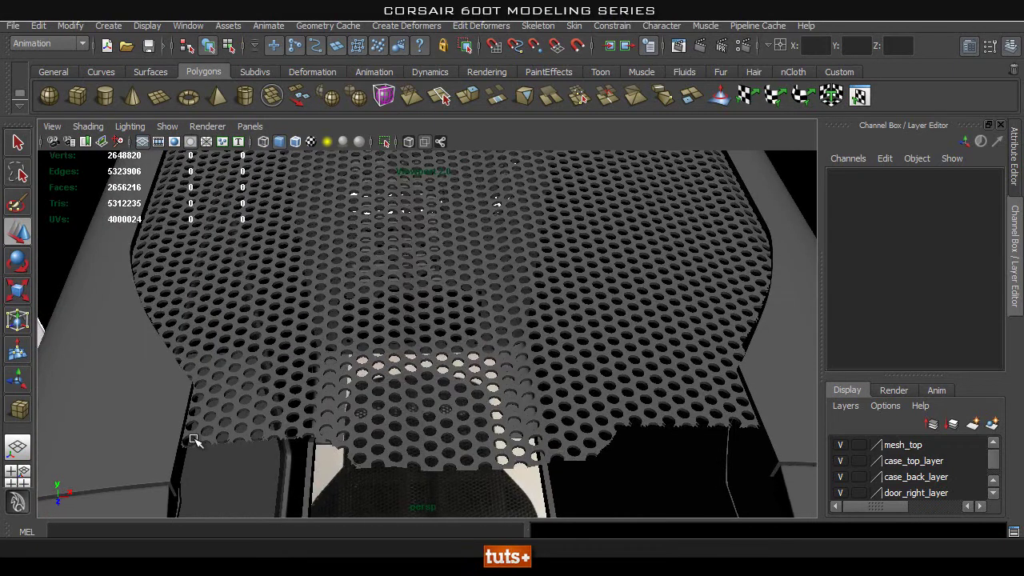
mouse_move(192, 440)
left_mouse_down("alt")
mouse_move(269, 425)
mouse_move(195, 435)
left_mouse_up("alt")
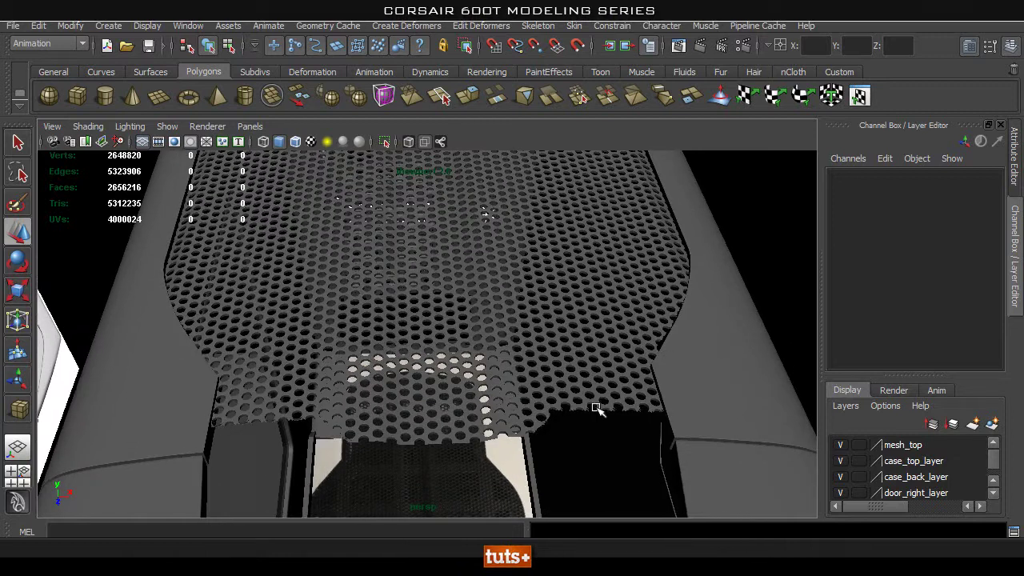
middle_click_drag(452, 204, 485, 295, "alt")
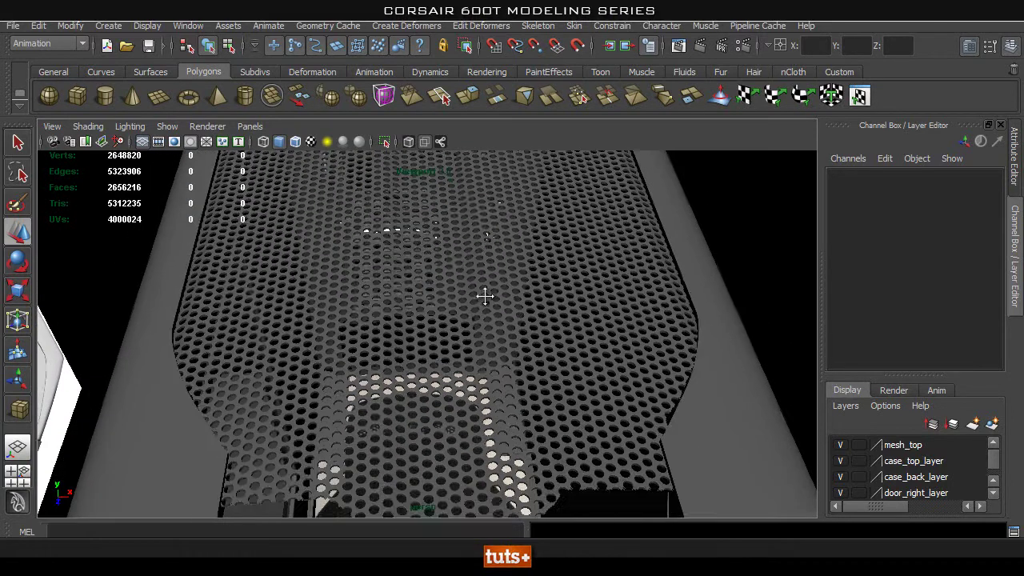
right_click_drag(485, 295, 423, 200, "alt")
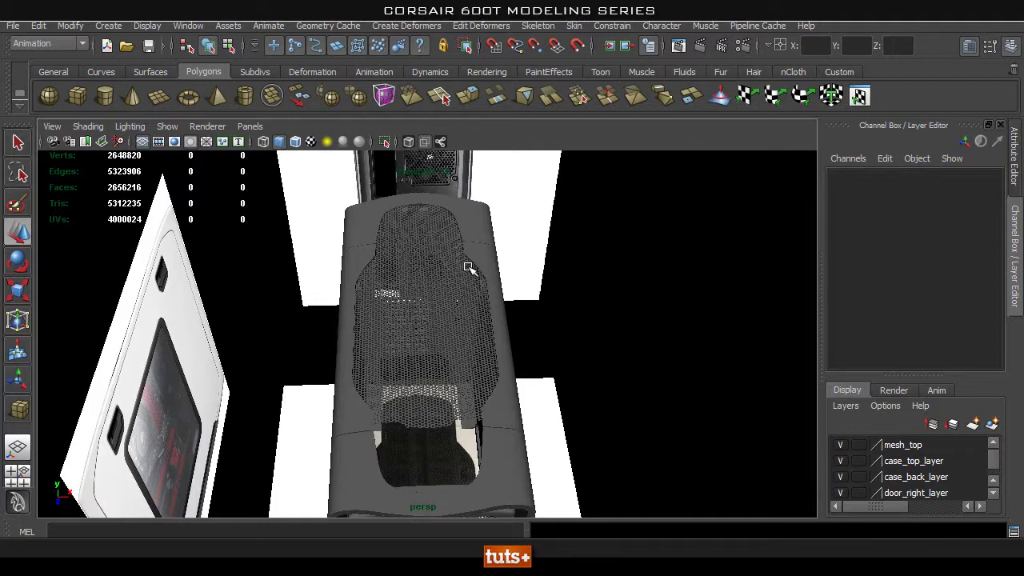
Examine the curvature of the top mesh from above and at a low angle along its surface.
left_click_drag(469, 268, 413, 196, "alt")
left_click_drag(390, 361, 382, 202, "alt")
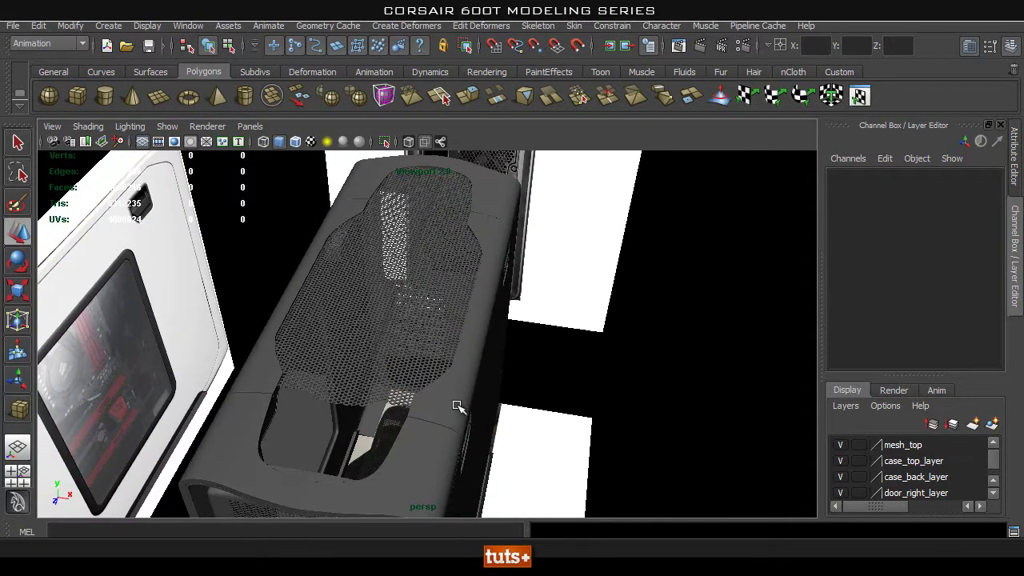
left_click_drag(458, 411, 511, 381, "alt")
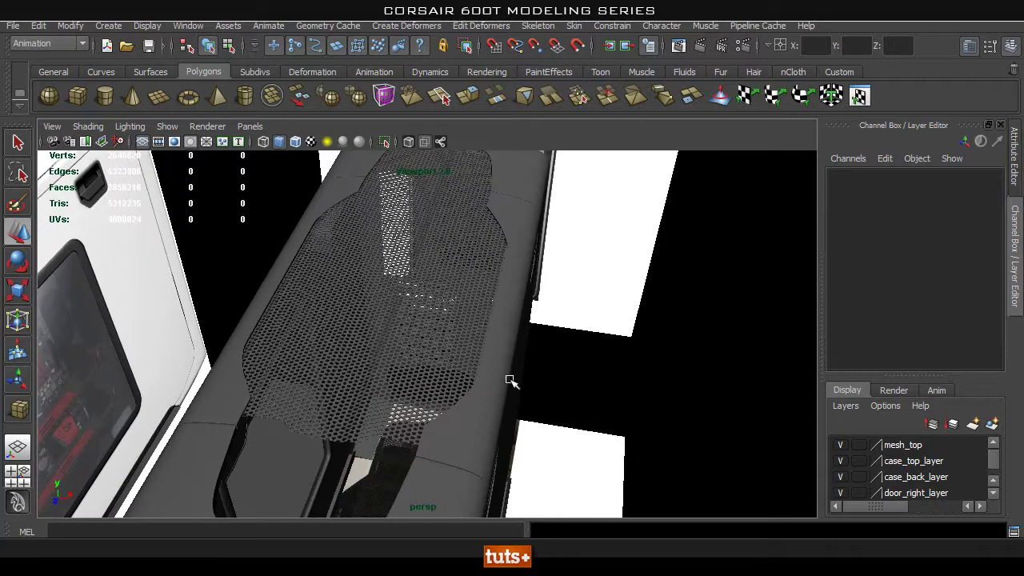
left_click_drag(409, 392, 373, 407, "alt")
right_click_drag(373, 407, 636, 400, "alt")
left_click_drag(636, 400, 252, 263, "alt")
left_click_drag(496, 363, 427, 336, "alt")
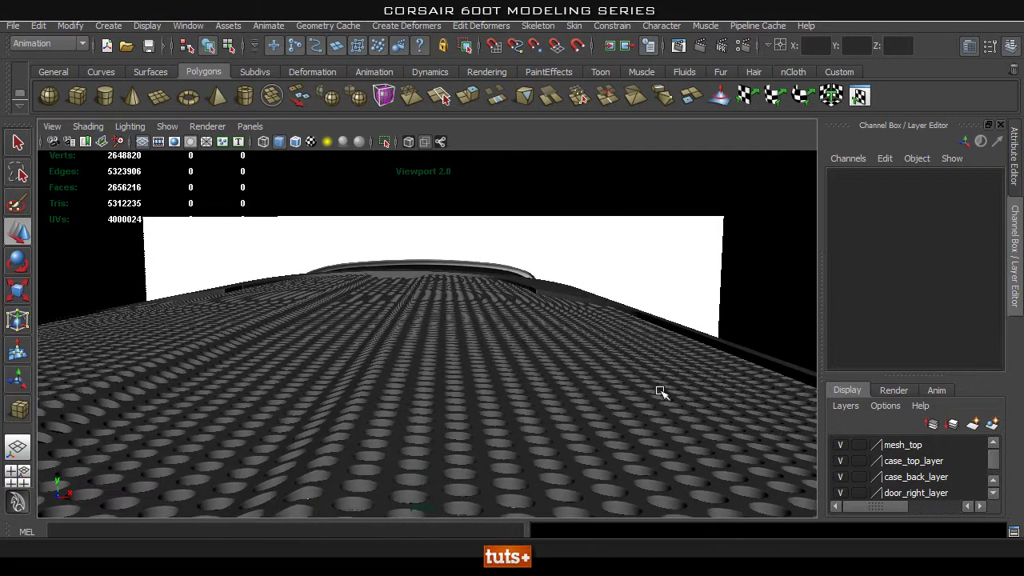
left_click_drag(582, 376, 447, 369, "alt")
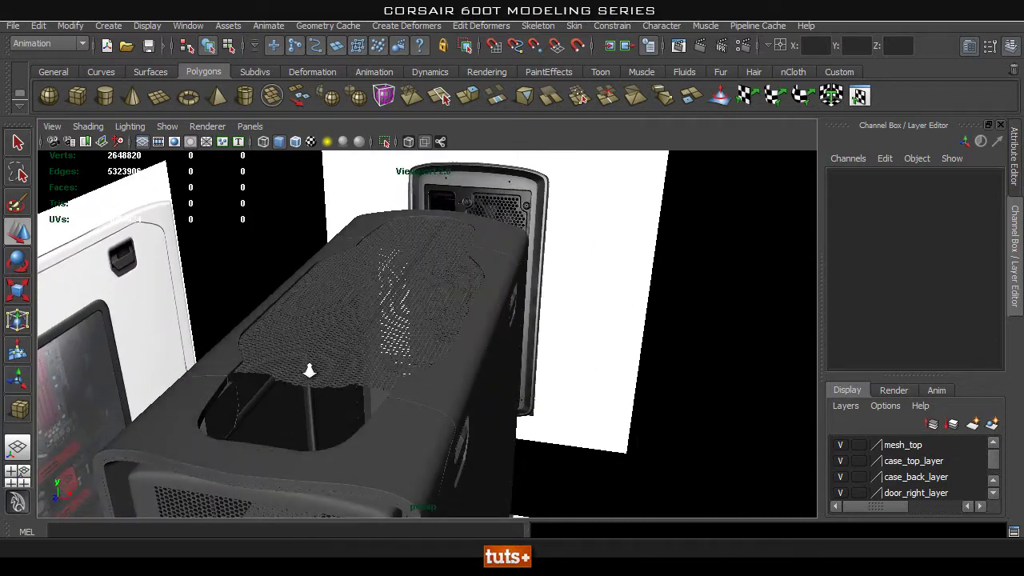
Review the top mesh in relation to the case's front mesh and side panels.
left_click_drag(308, 366, 272, 323, "alt")
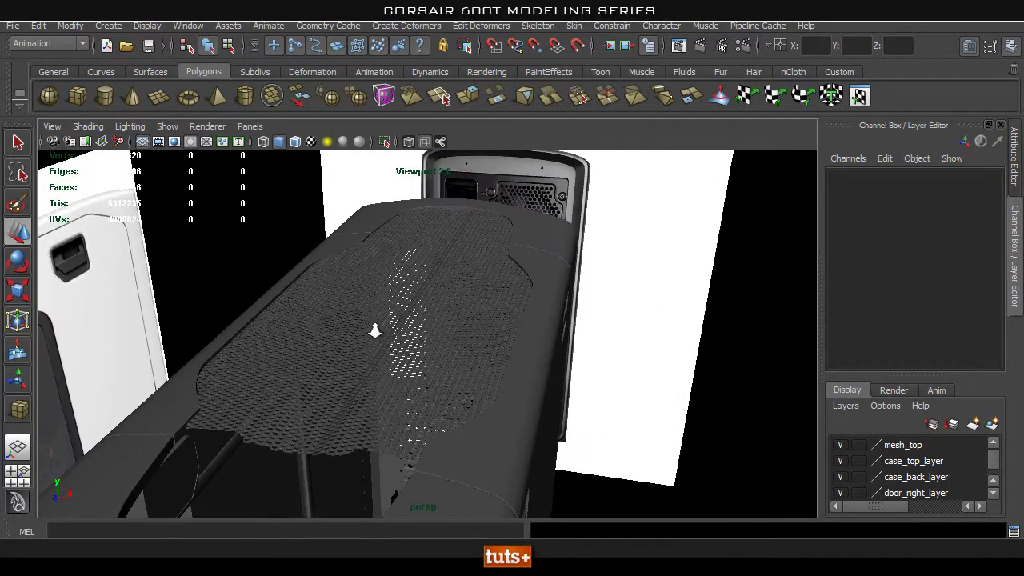
left_click_drag(374, 331, 336, 370, "alt")
left_click_drag(389, 397, 476, 328, "alt")
middle_click_drag(453, 392, 448, 313, "alt")
right_click_drag(502, 335, 441, 344, "alt")
left_click_drag(364, 200, 479, 216, "alt")
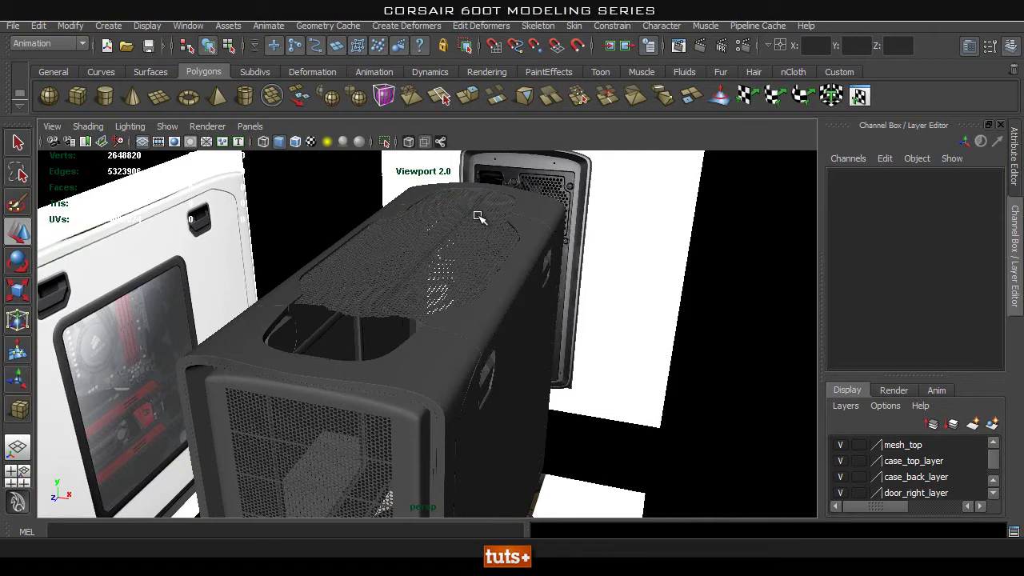
left_click_drag(349, 316, 400, 311, "alt")
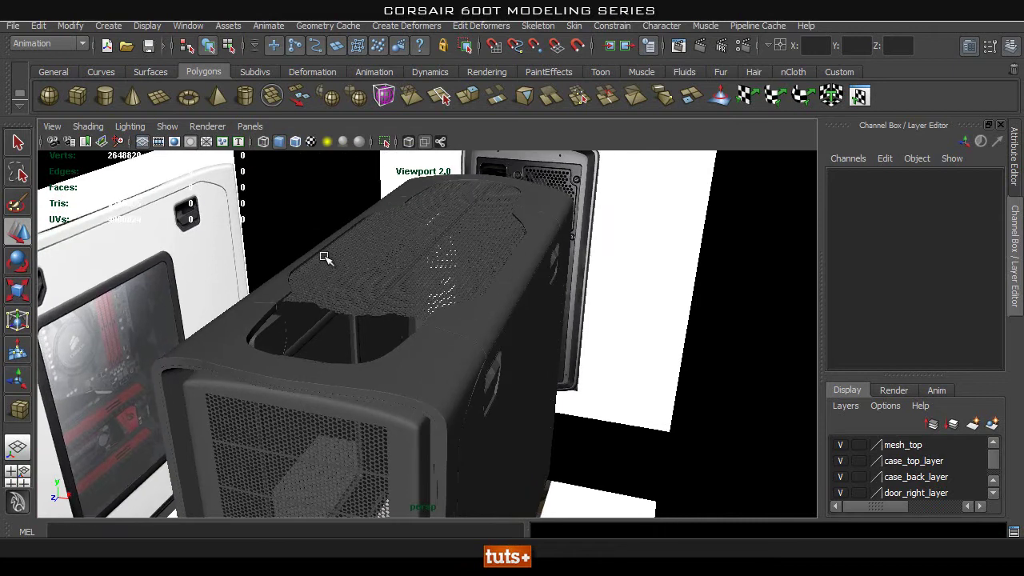
left_click_drag(407, 362, 272, 314, "alt")
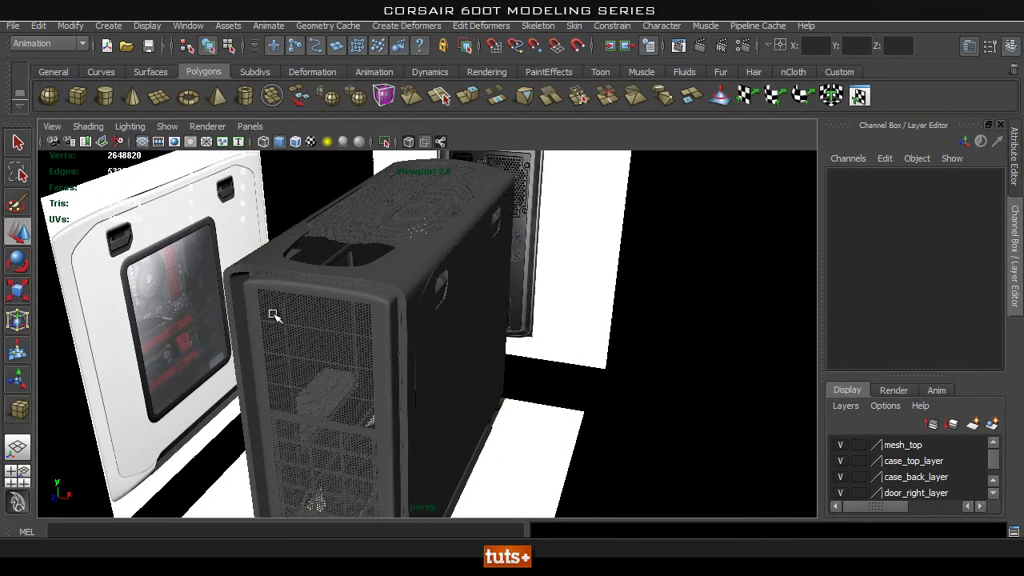
left_click_drag(458, 292, 414, 255, "alt")
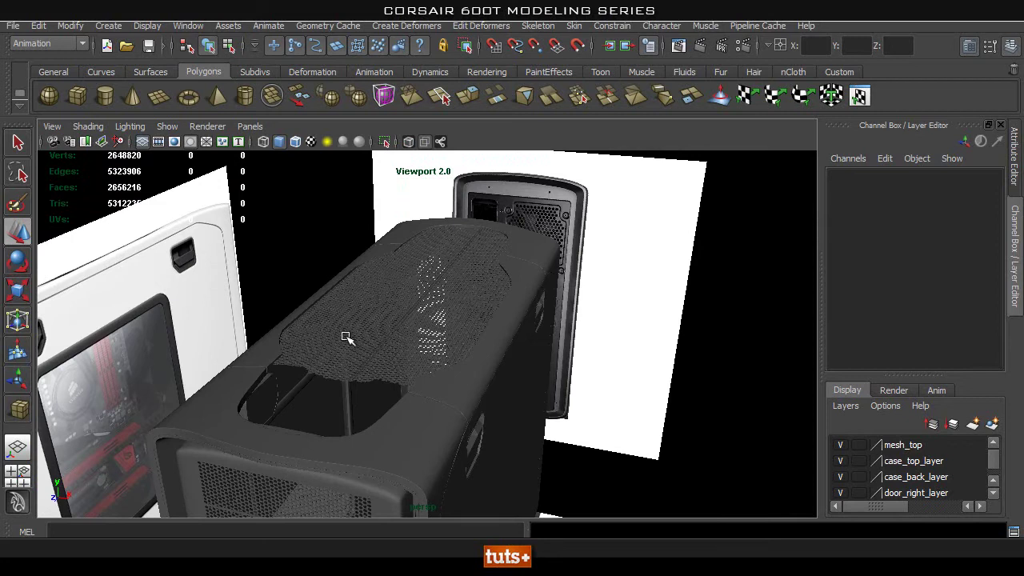
Select the top mesh to check its extent on the whole case, then clear the selection.
left_click_drag(346, 336, 400, 327, "alt")
left_click(285, 303)
middle_click_drag(395, 245, 404, 340, "alt")
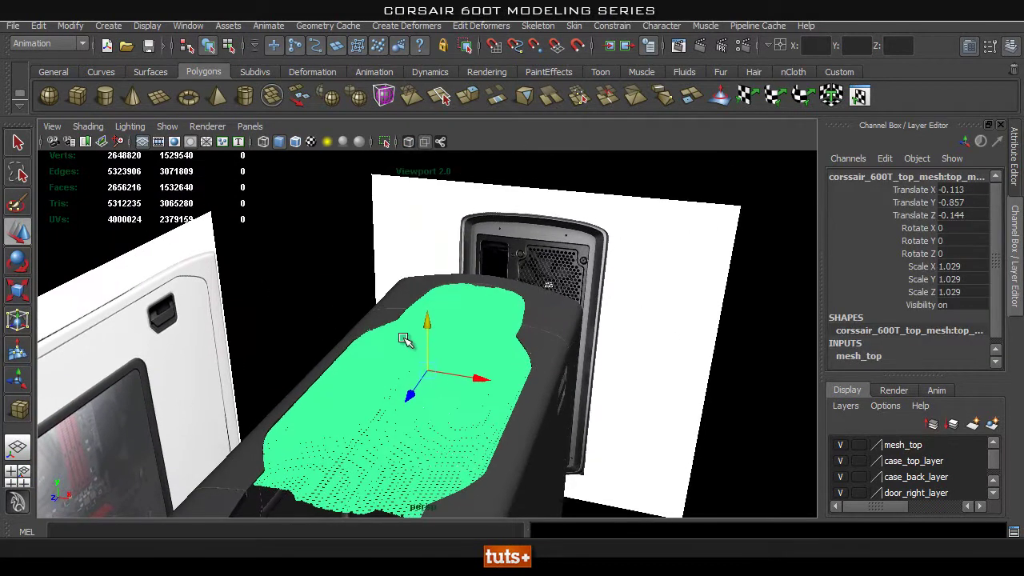
left_click_drag(528, 328, 350, 320, "alt")
left_click_drag(364, 369, 397, 330, "alt")
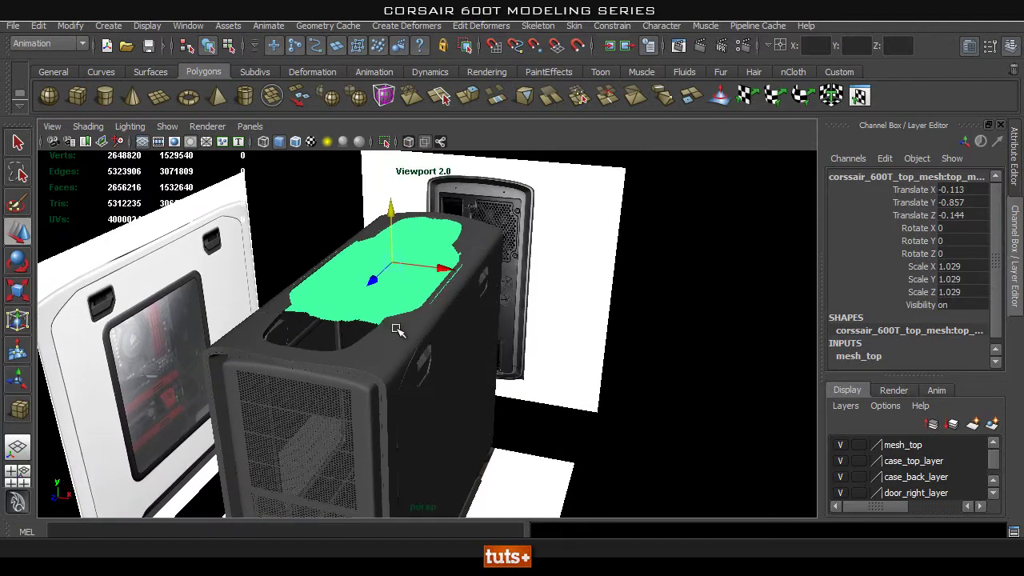
left_click(585, 364)
left_click_drag(560, 400, 472, 354, "alt")
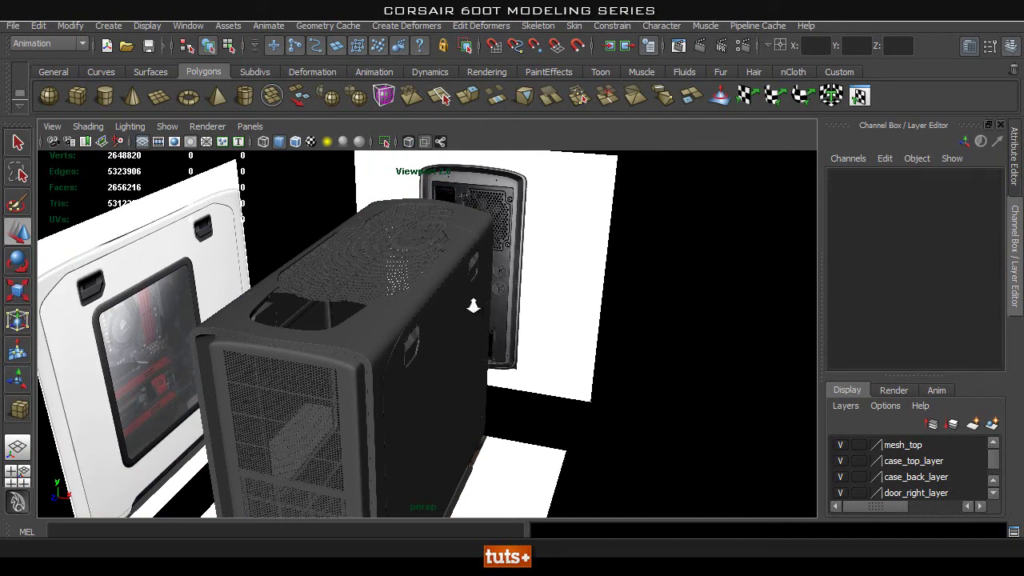
left_click_drag(473, 306, 442, 333, "alt")
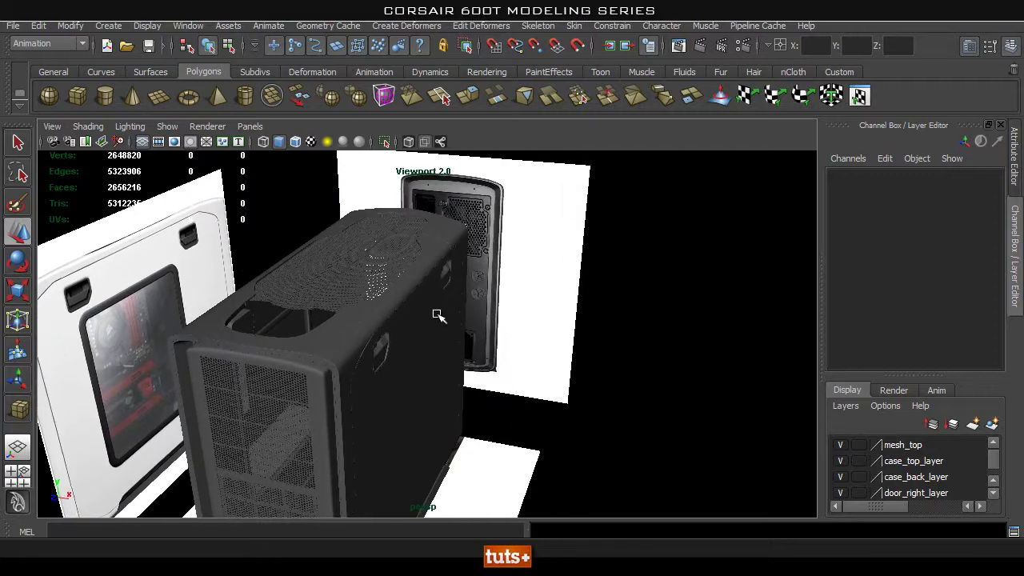
left_click_drag(496, 366, 448, 312, "alt")
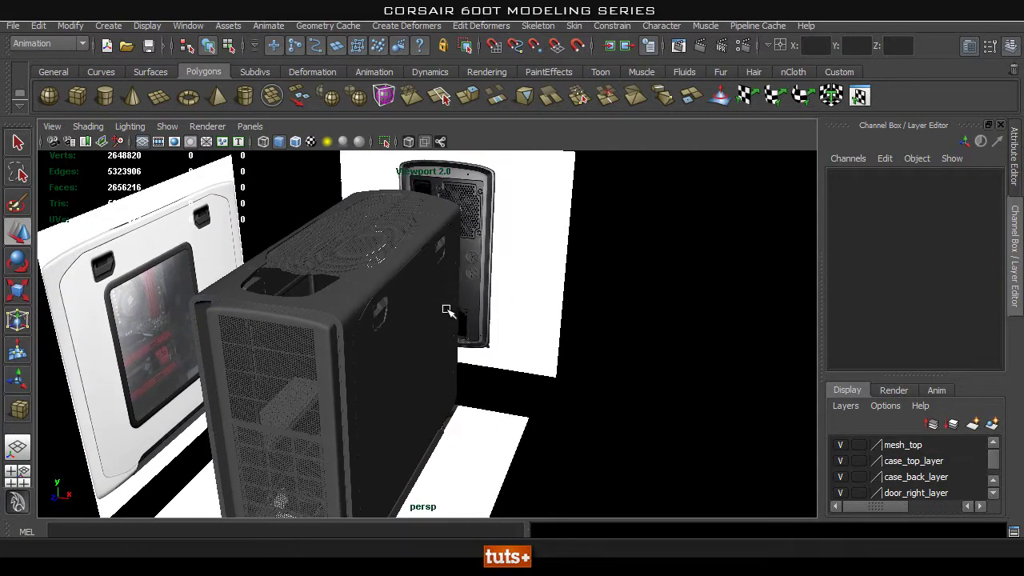
Duplicate the uppermost perforated mesh panel on the front of the case.
left_click(260, 336)
left_click_drag(503, 416, 414, 365, "alt")
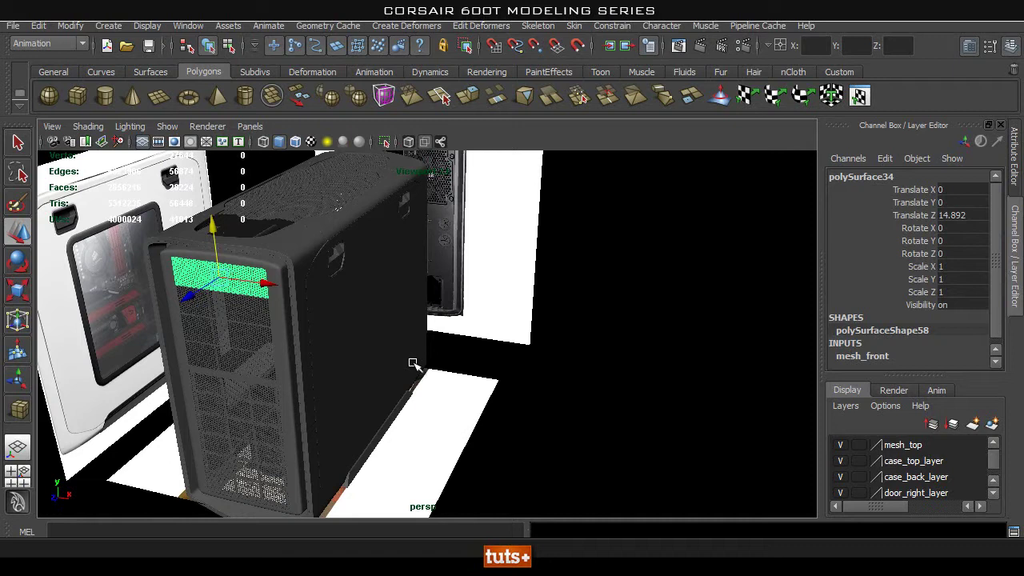
middle_click_drag(376, 300, 427, 306, "alt")
key("ctrl+d")
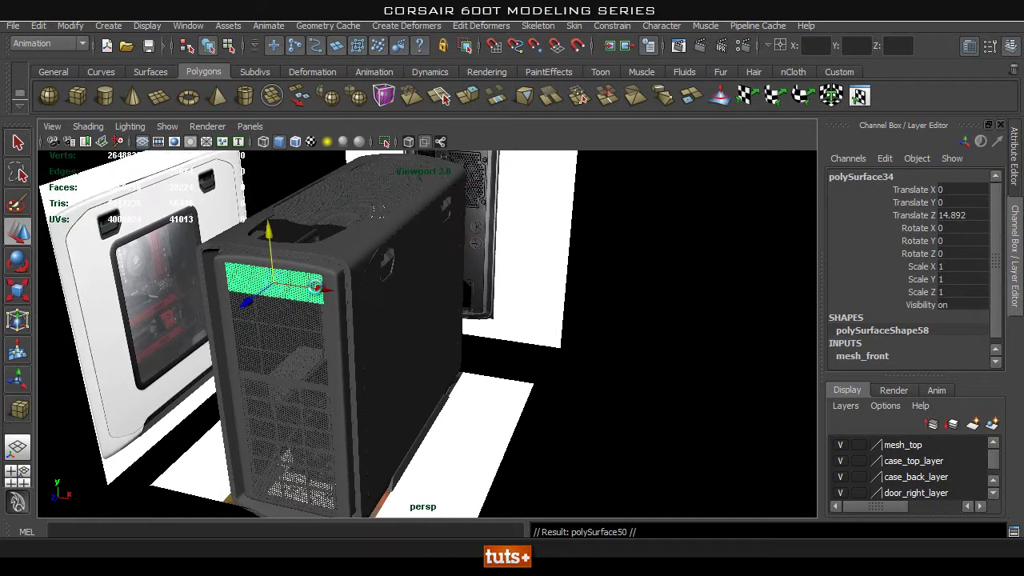
Move the duplicated mesh panel sideways out of the case to about 24.2 on the X axis.
left_click_drag(318, 290, 562, 370)
key("f")
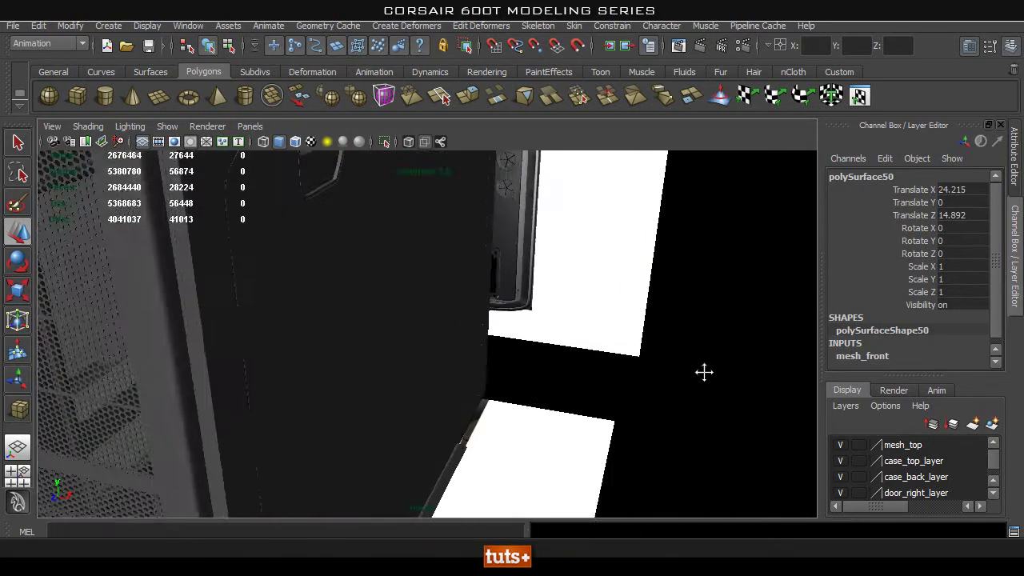
middle_click_drag(379, 384, 375, 385, "alt")
middle_click_drag(450, 384, 552, 380, "alt")
right_click_drag(552, 380, 709, 377, "alt")
left_click_drag(708, 376, 701, 368, "alt")
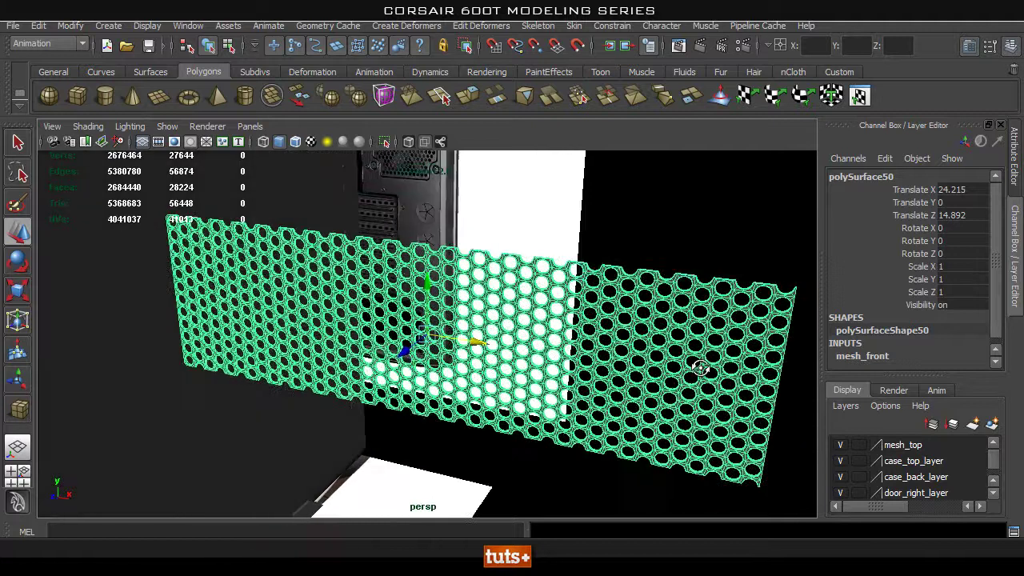
right_click_drag(701, 368, 527, 367, "alt")
left_click_drag(528, 368, 508, 384, "alt")
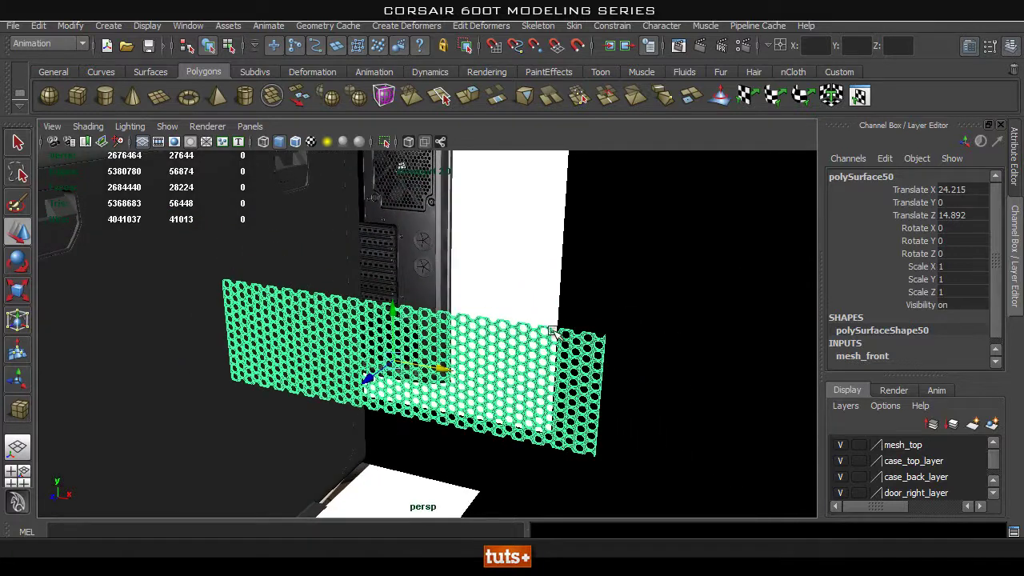
Rotate the duplicated panel to exactly 90 degrees about the X axis so it lies flat.
key("e")
key("ctrl+a")
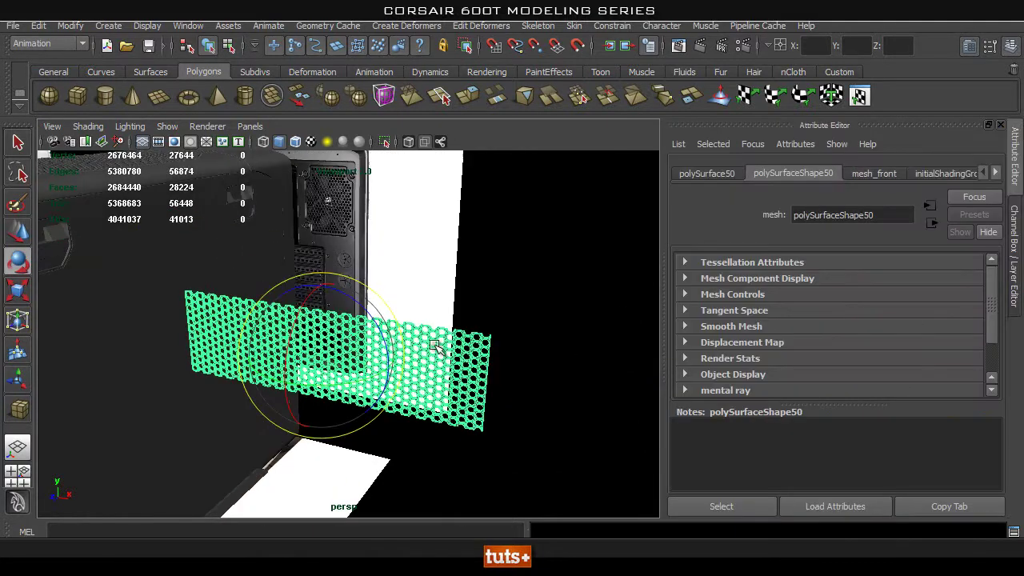
key("ctrl+a")
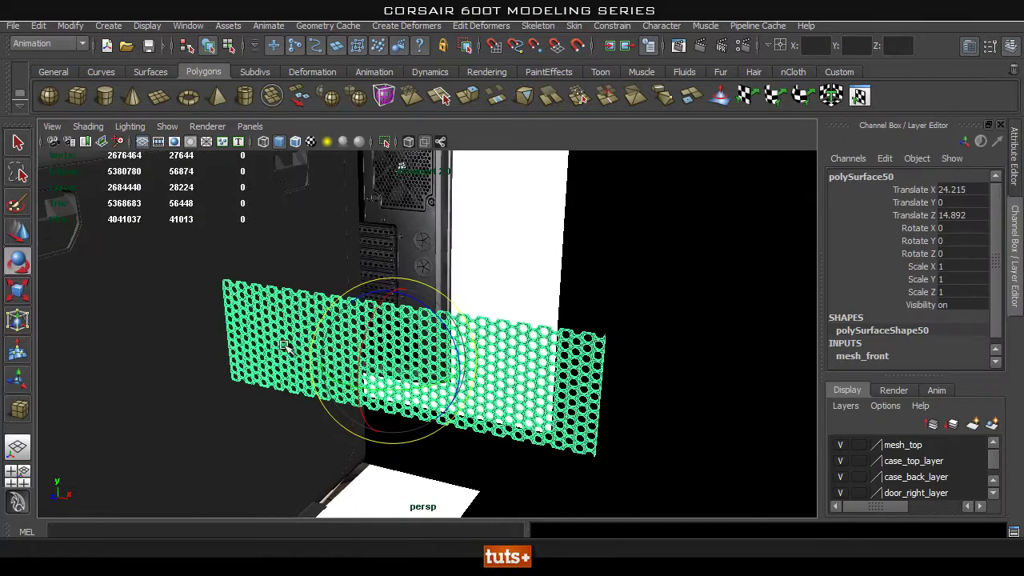
left_click_drag(367, 336, 395, 312)
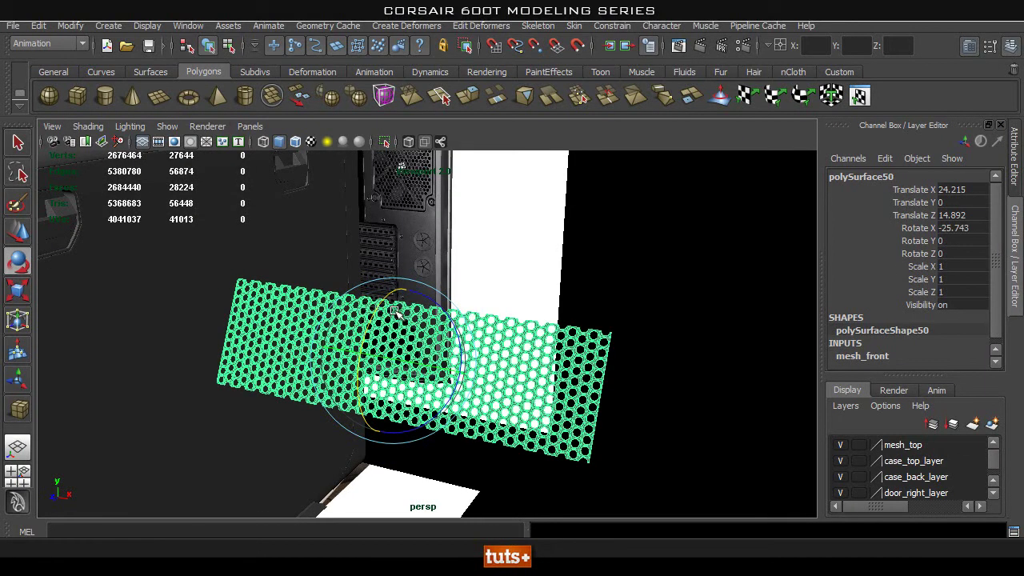
double_click(977, 228)
key("Return")
left_click(651, 293)
left_click_drag(515, 410, 553, 425, "alt")
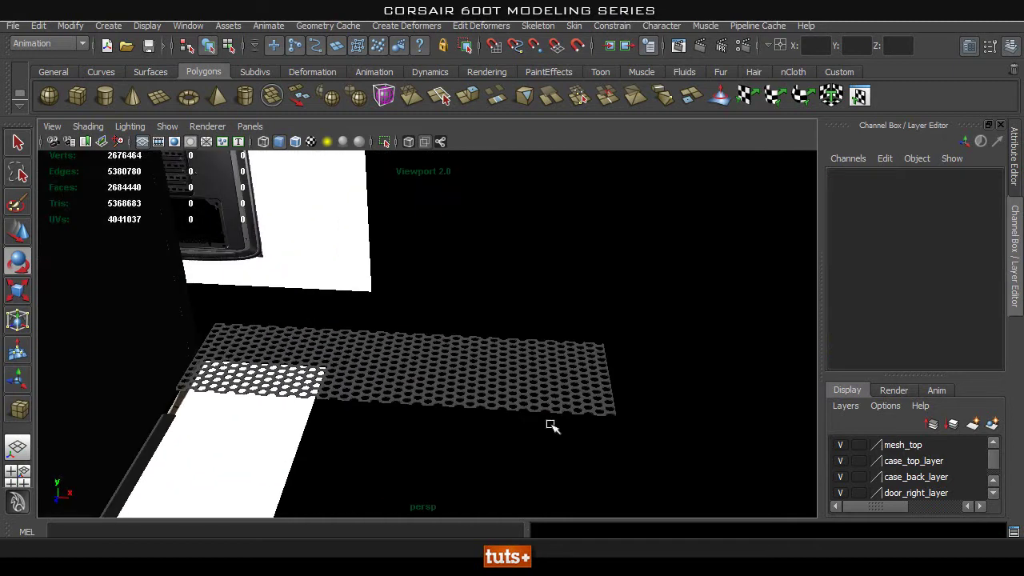
right_click_drag(318, 427, 443, 430, "alt")
left_click(444, 431)
left_click_drag(444, 431, 464, 438, "alt")
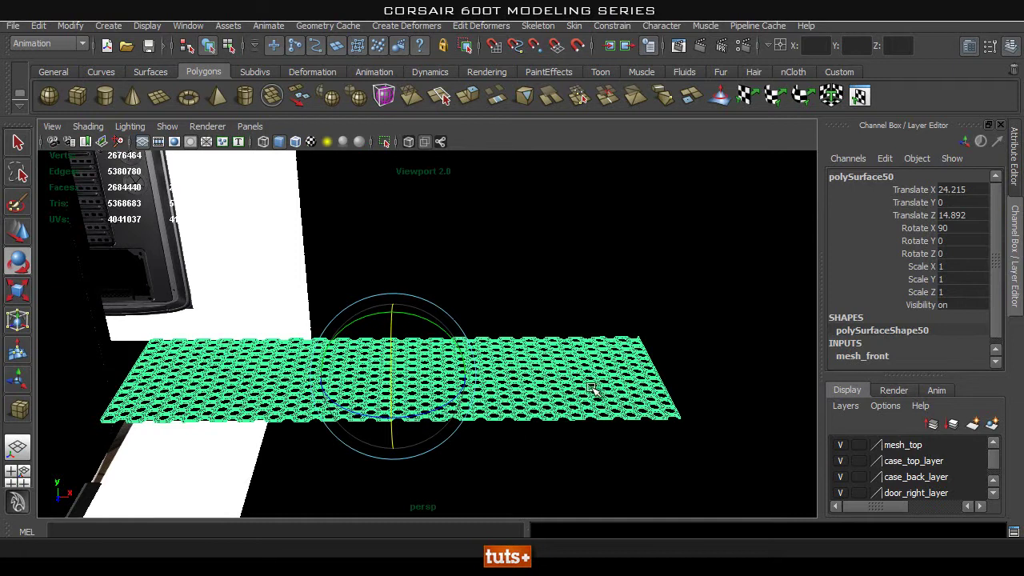
Turn on smooth mesh preview for the flat panel and suppress further large-mesh checks.
key("1")
key("3")
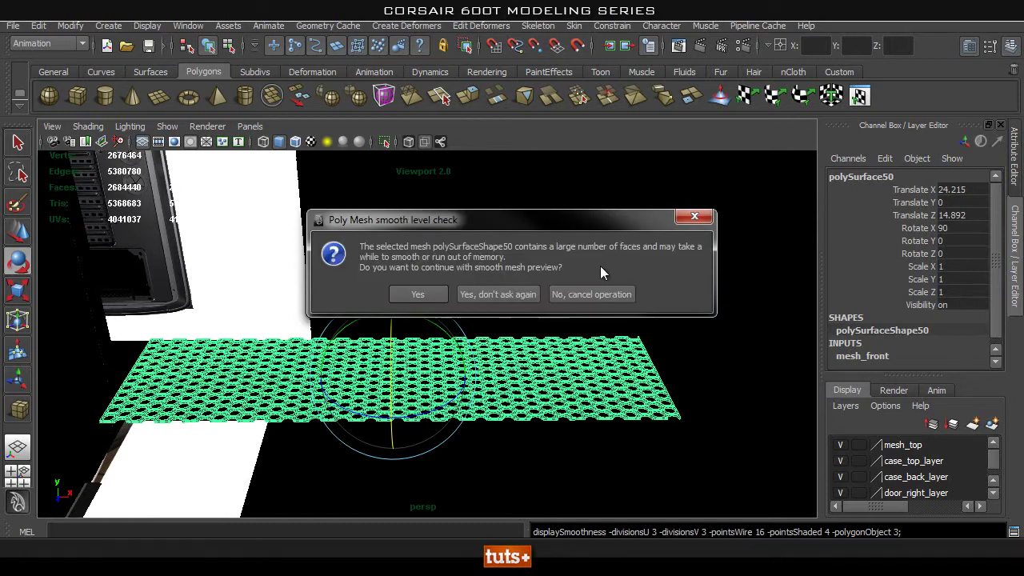
left_click(512, 294)
left_click_drag(534, 369, 514, 350, "alt")
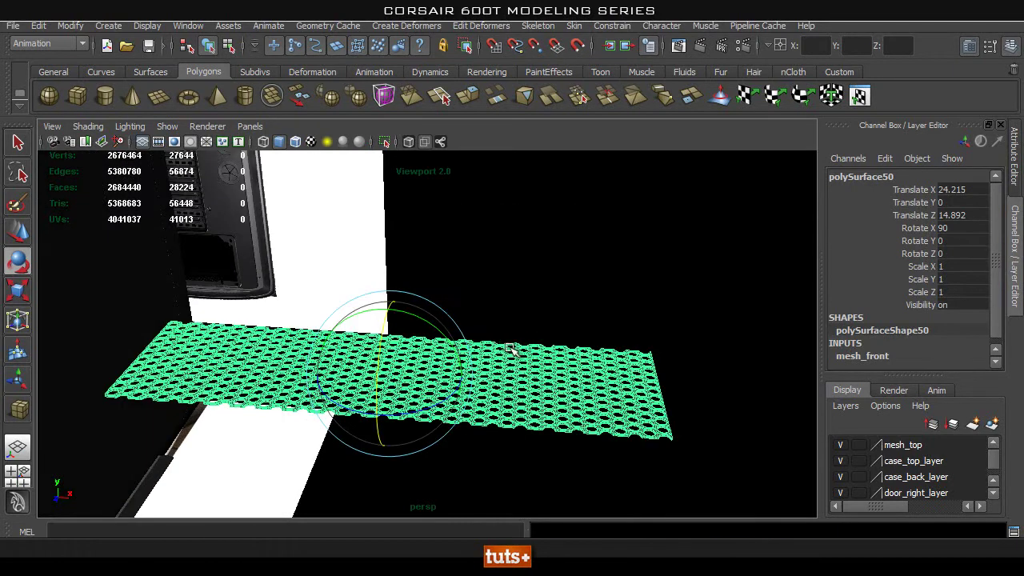
Select the vertices of a band five hole rows wide across the panel, working in the top view.
right_click_drag(514, 350, 425, 267)
mouse_move(398, 324)
left_mouse_down("alt")
mouse_move(421, 328)
mouse_move(413, 325)
left_mouse_up("alt")
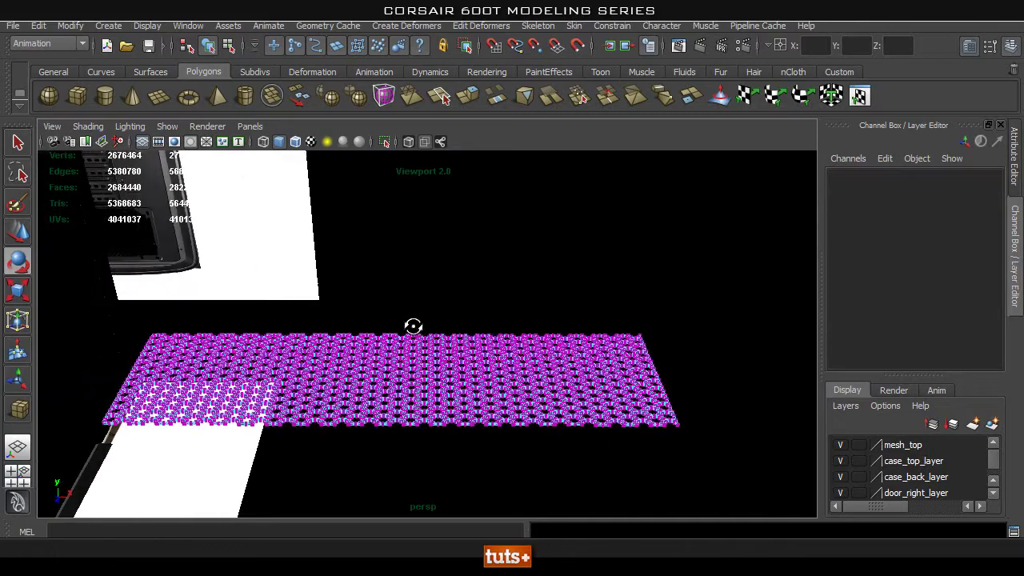
right_click_drag(249, 403, 395, 430, "alt")
middle_click_drag(395, 430, 434, 343, "alt")
key("space")
left_click_drag(434, 343, 360, 343)
right_click_drag(234, 412, 800, 428, "alt")
middle_click_drag(338, 445, 454, 121, "alt")
right_click_drag(467, 282, 645, 205, "alt")
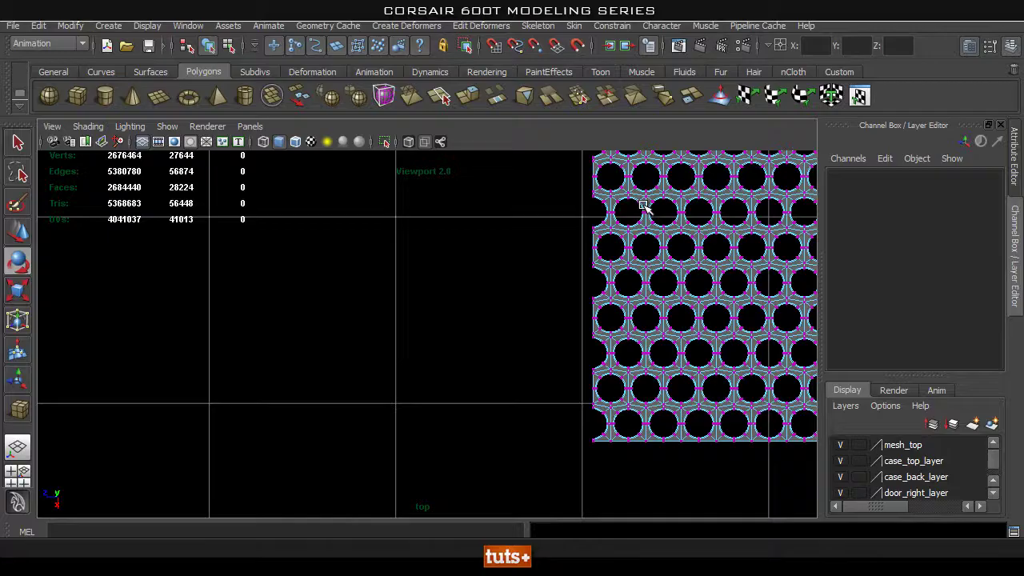
middle_click_drag(583, 244, 240, 338, "alt")
right_click_drag(458, 387, 253, 384, "alt")
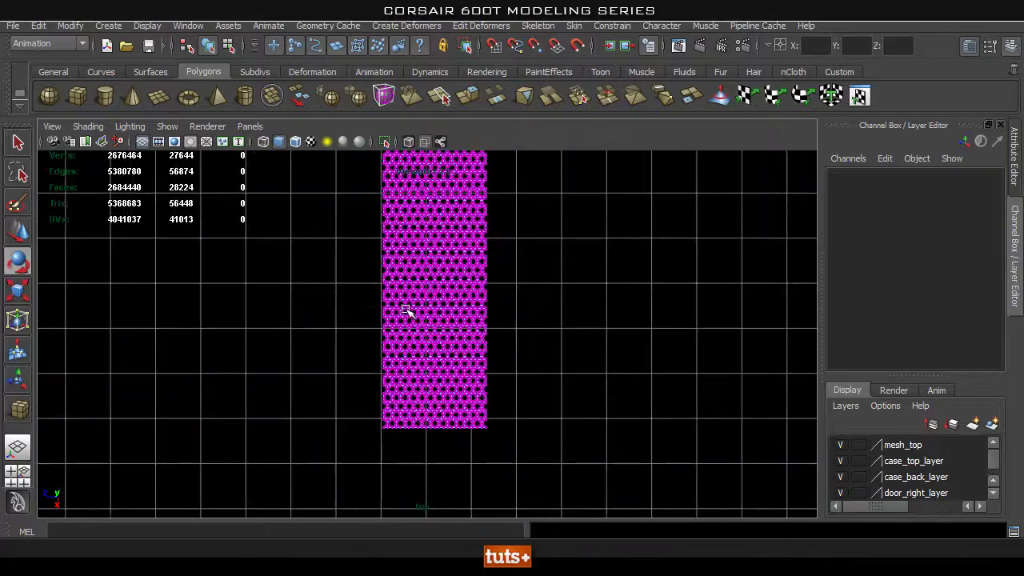
middle_click_drag(409, 313, 378, 372, "alt")
right_click_drag(236, 364, 354, 309, "alt")
middle_click_drag(354, 309, 363, 317, "alt")
scroll(350, 310, "up", 2)
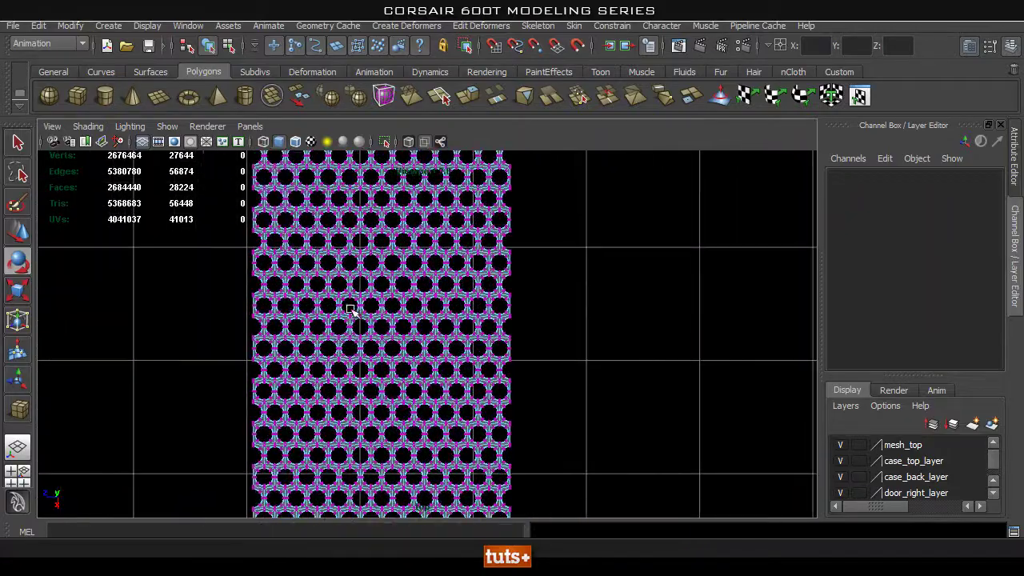
scroll(297, 295, "up", 3)
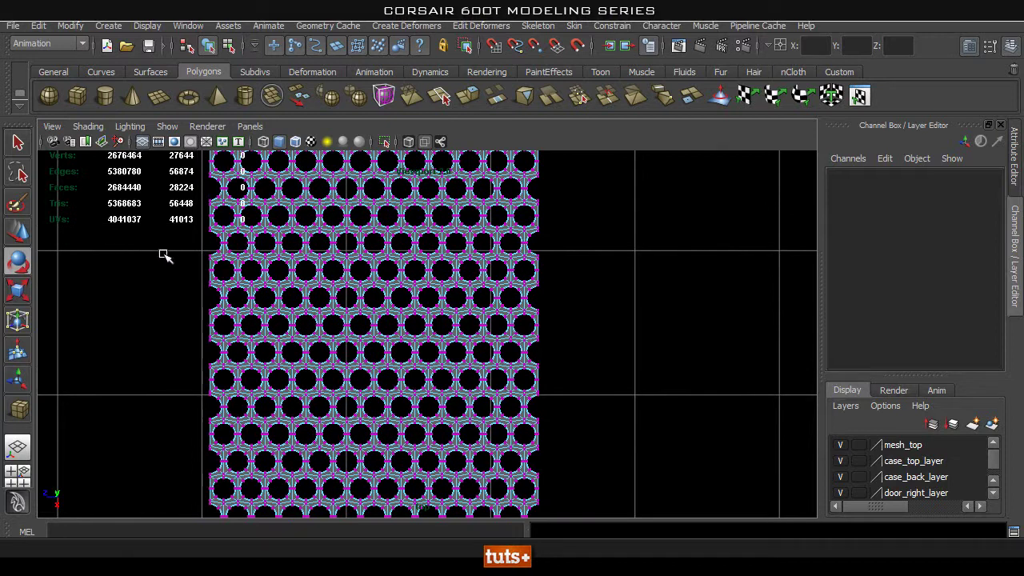
left_click_drag(164, 254, 674, 395)
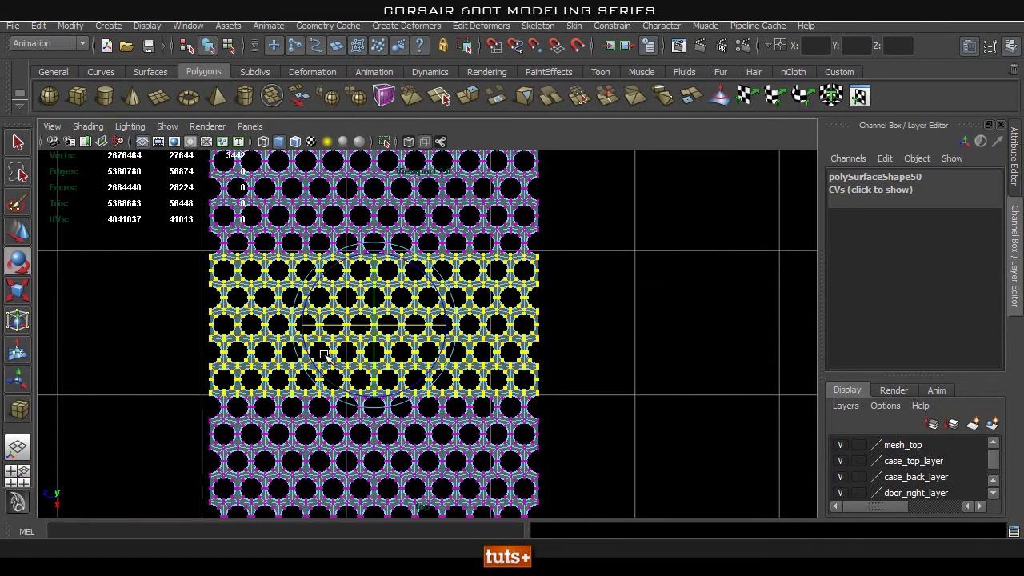
Try lowering the selected vertex band by about 0.136 in Y and inspect the panel's shape in perspective.
key("space")
key("space")
mouse_move(480, 384)
left_mouse_down("alt")
mouse_move(471, 404)
mouse_move(479, 395)
left_mouse_up("alt")
key("w")
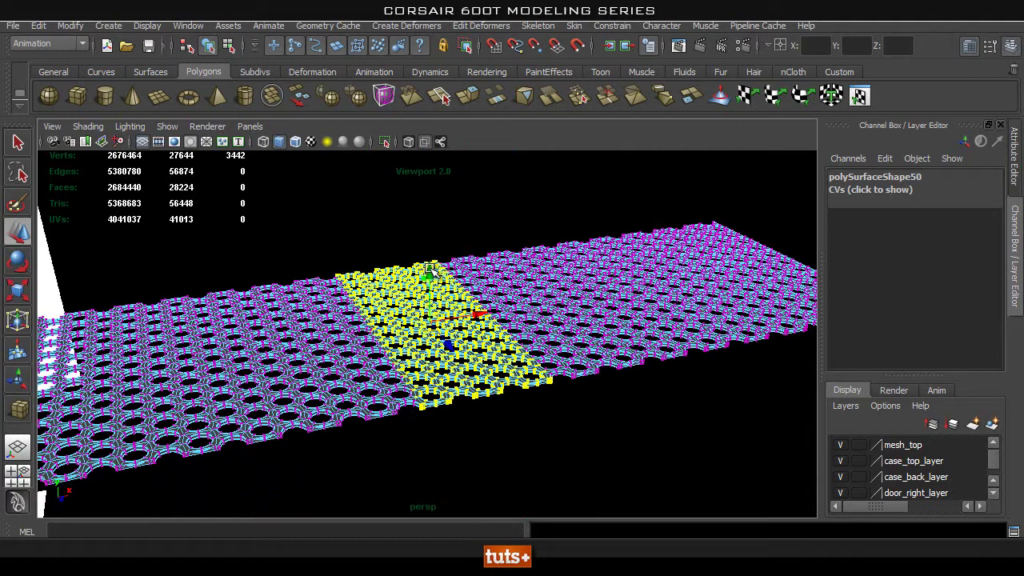
left_click_drag(429, 270, 432, 285)
left_click(364, 213)
left_click_drag(628, 371, 545, 333, "alt")
key("q")
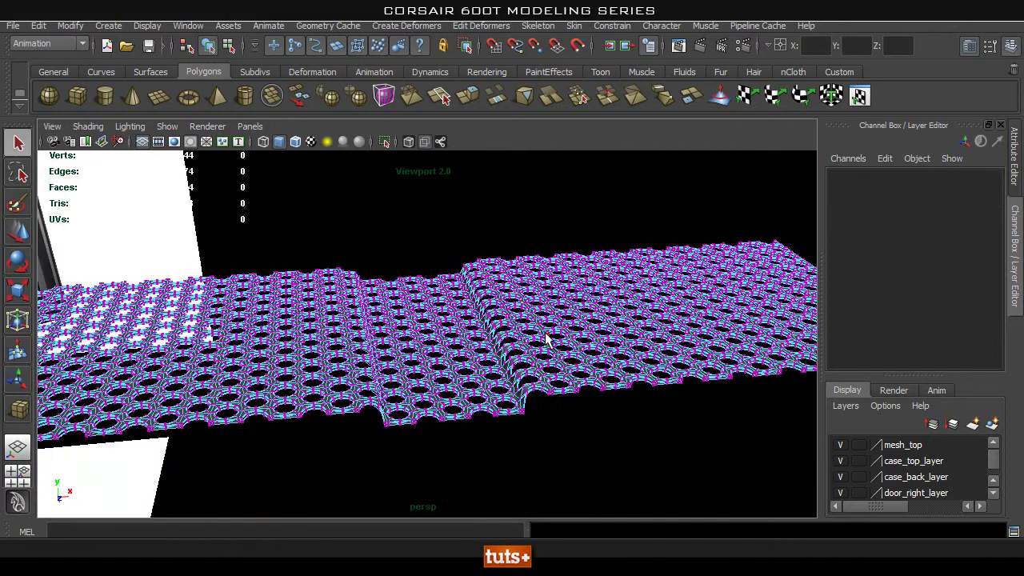
right_click_drag(547, 340, 592, 244)
mouse_move(604, 329)
left_mouse_down("alt")
mouse_move(607, 341)
mouse_move(509, 319)
mouse_move(391, 357)
mouse_move(639, 350)
mouse_move(617, 368)
mouse_move(631, 372)
mouse_move(445, 262)
mouse_move(571, 349)
mouse_move(468, 339)
left_mouse_up("alt")
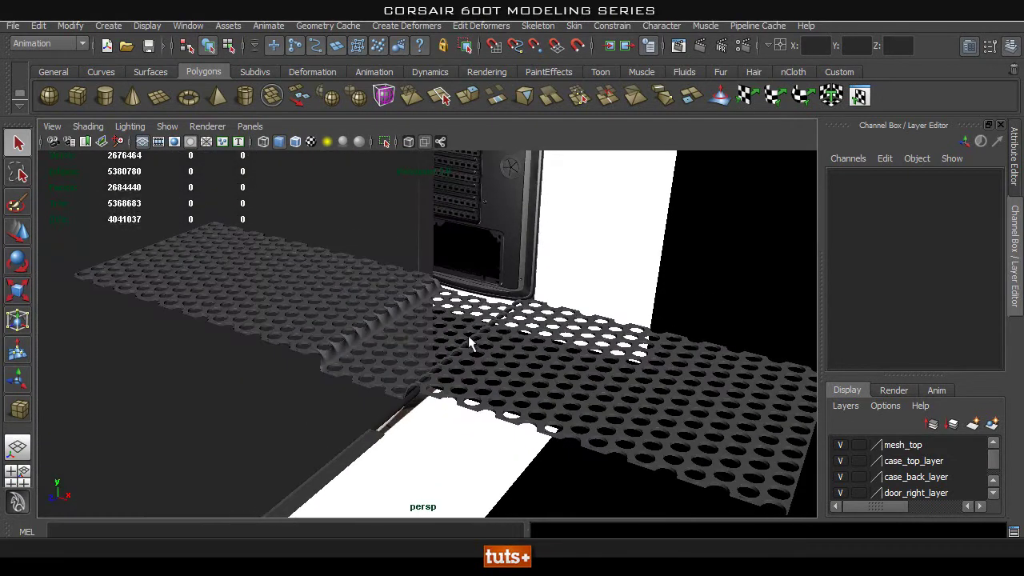
Undo the vertex band's move and select the flat panel as a whole object again.
key("ctrl+z")
key("ctrl+z")
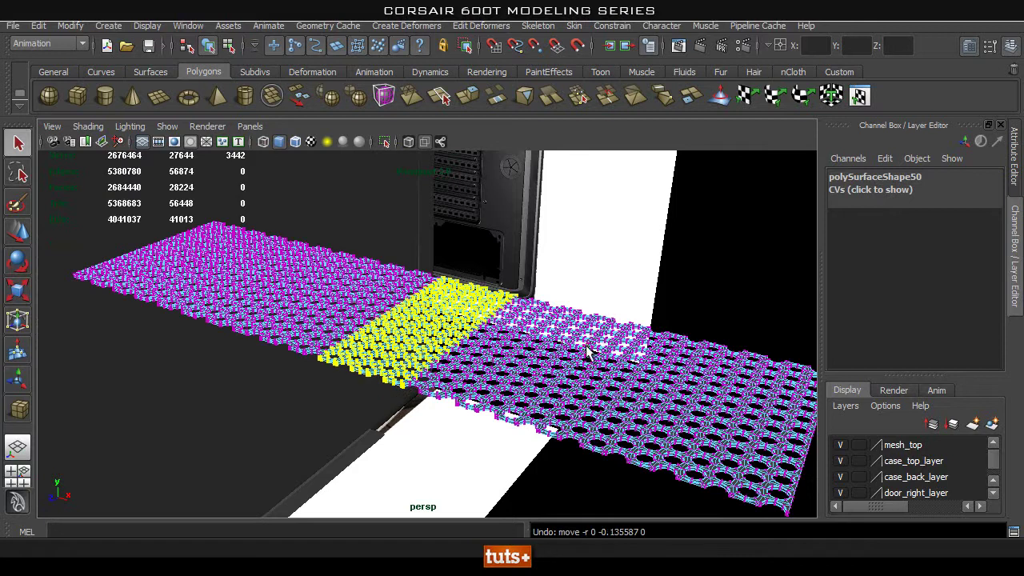
right_click_drag(588, 351, 644, 186)
left_click(474, 383)
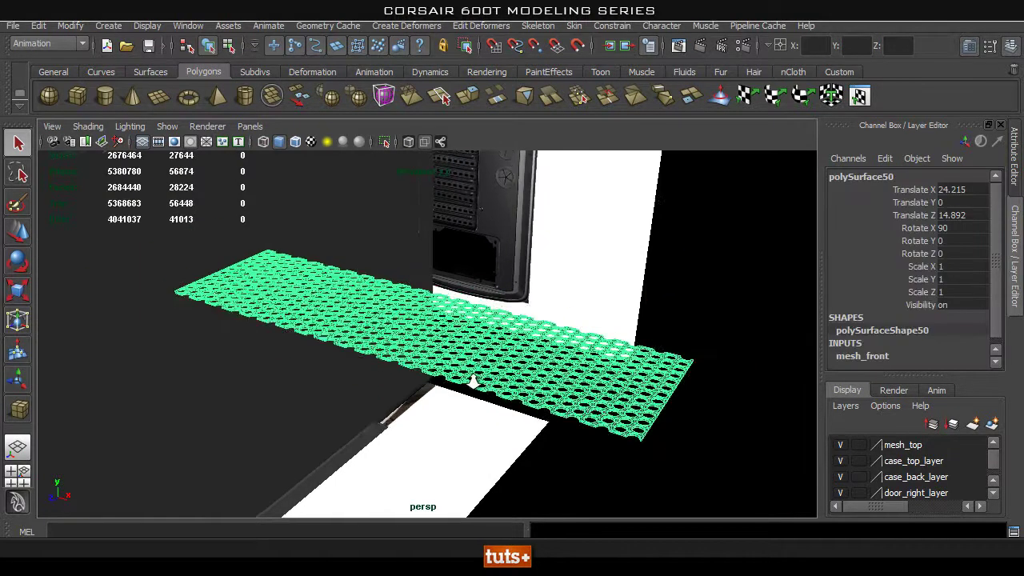
Create a lattice deformer around the flat mesh panel using the Animation menu set.
middle_click_drag(495, 382, 455, 347, "alt")
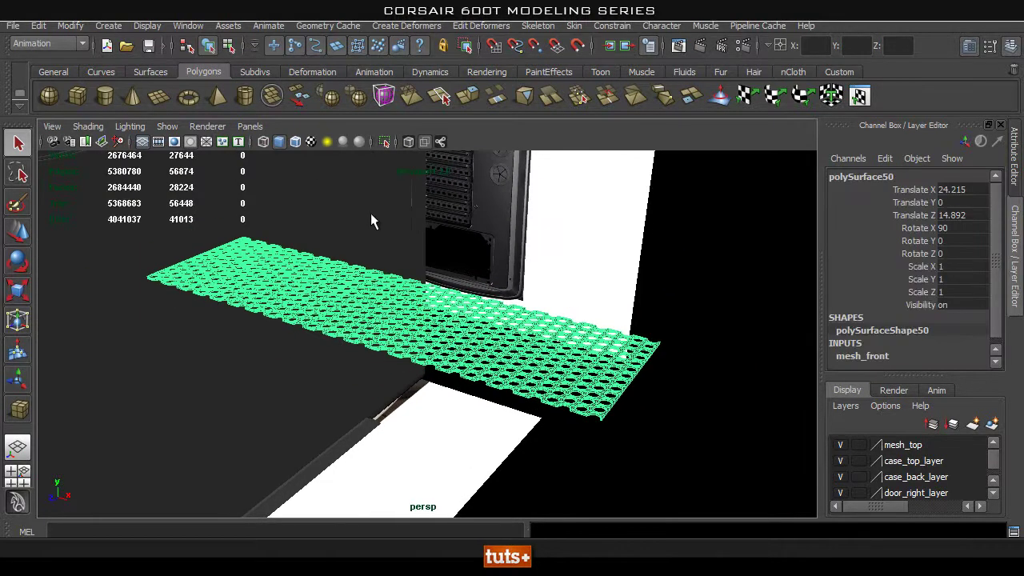
left_click(47, 39)
left_click(35, 59)
left_click(390, 25)
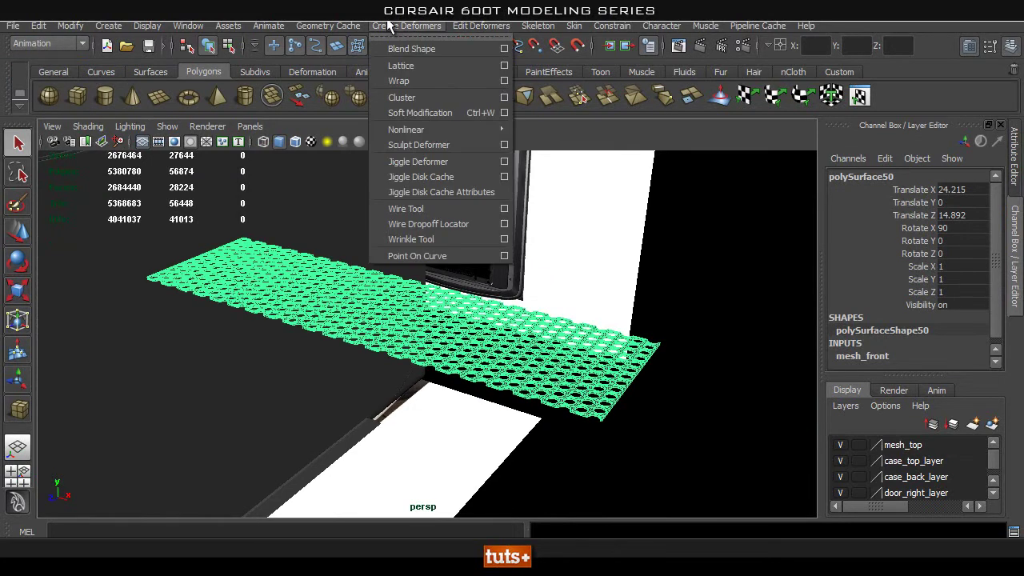
left_click(412, 65)
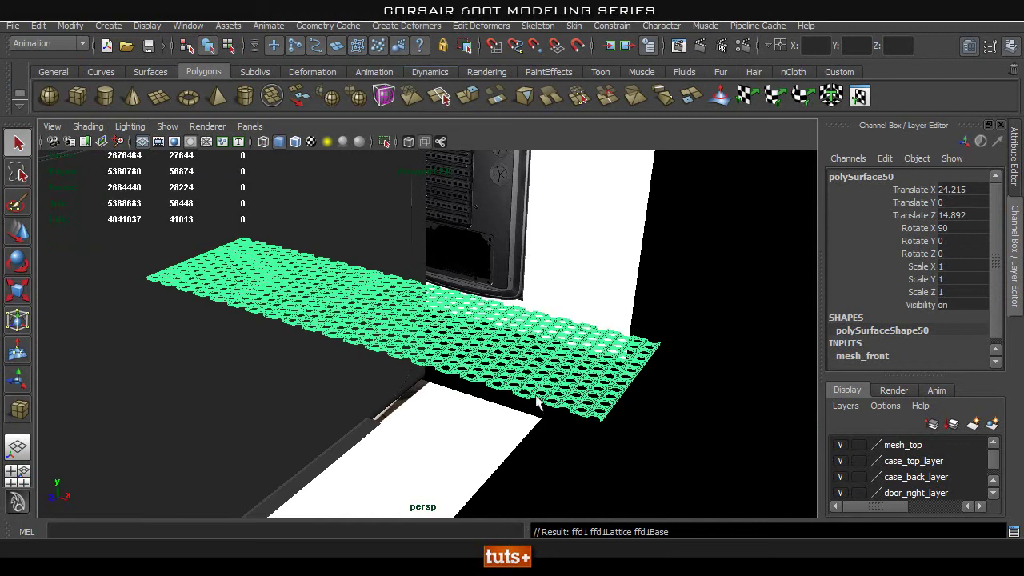
Examine from several angles how the lattice's divisions run along and across the panel.
left_click_drag(540, 307, 572, 297, "alt")
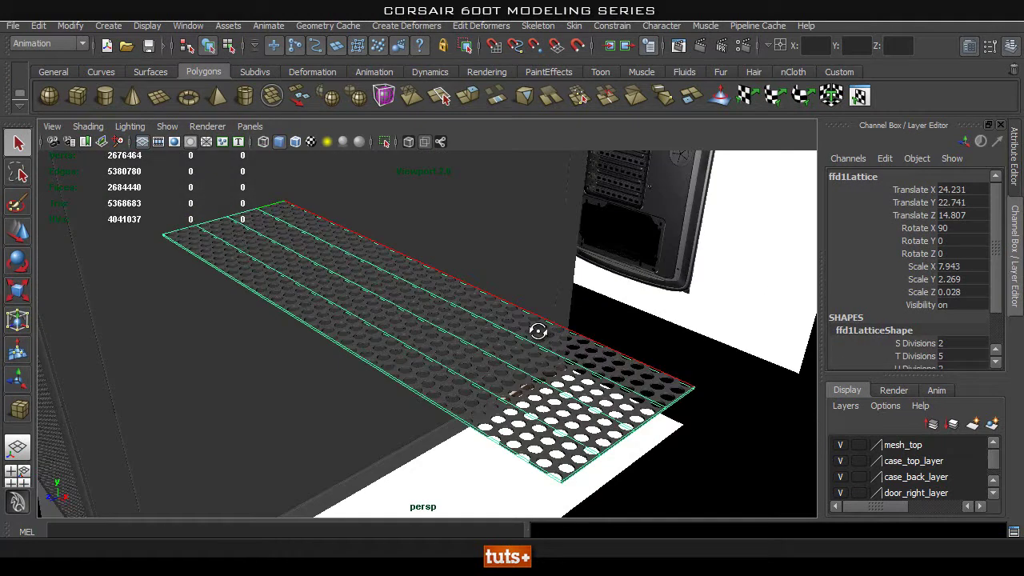
left_click_drag(538, 331, 471, 416, "alt")
left_click_drag(353, 263, 473, 343, "alt")
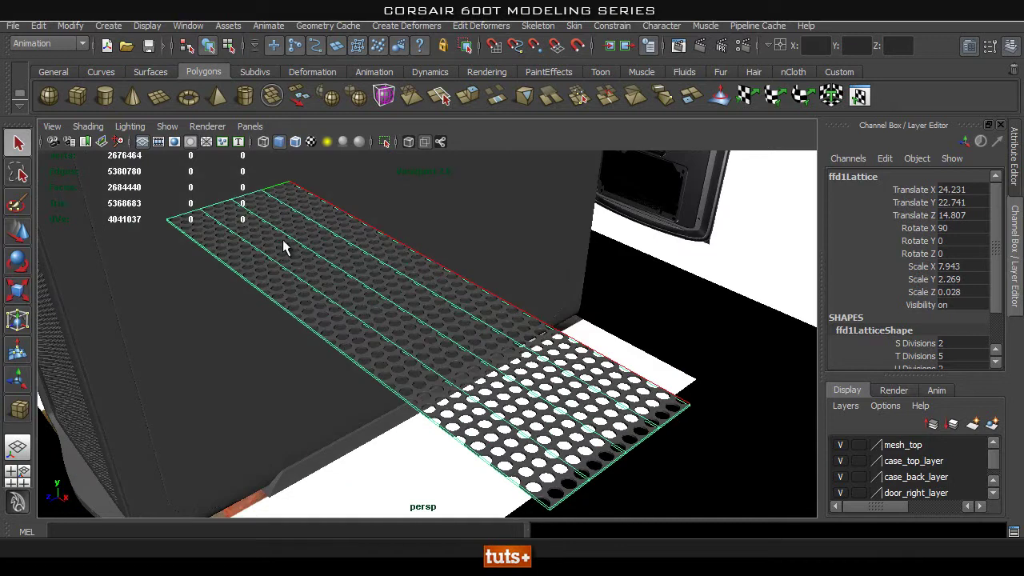
left_click_drag(544, 392, 512, 368, "alt")
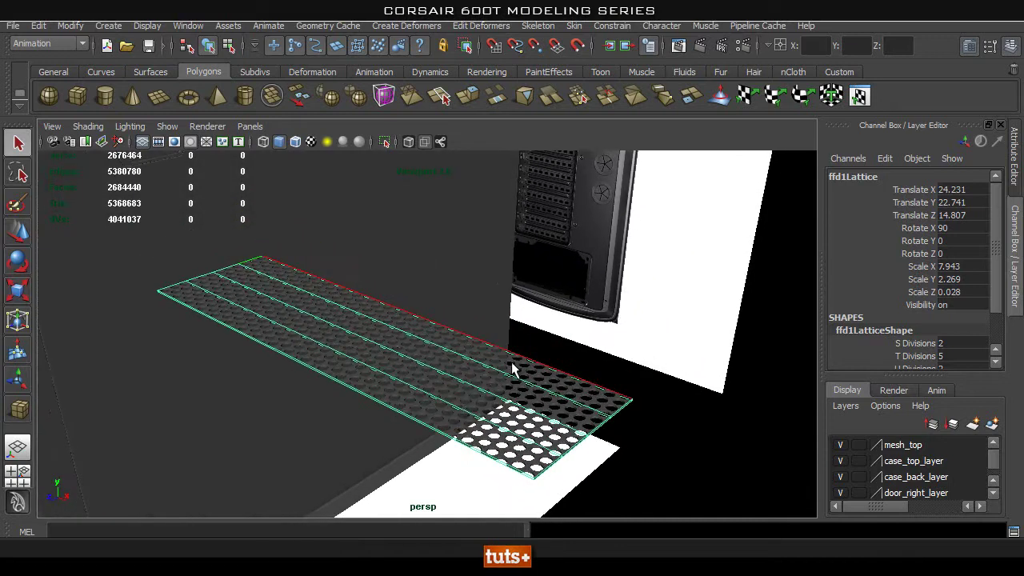
left_click_drag(468, 415, 471, 450, "alt")
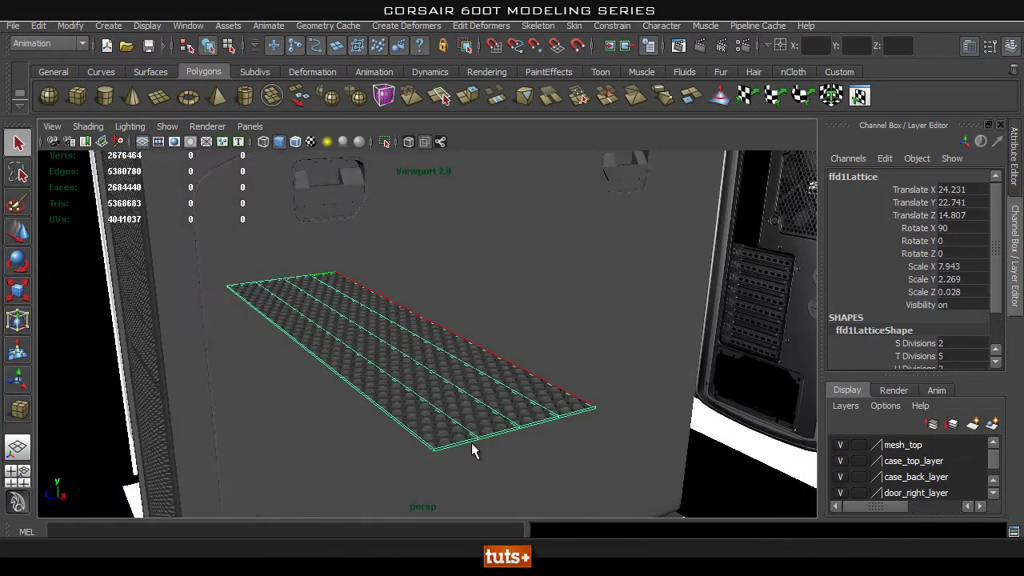
left_click_drag(561, 421, 318, 272, "alt")
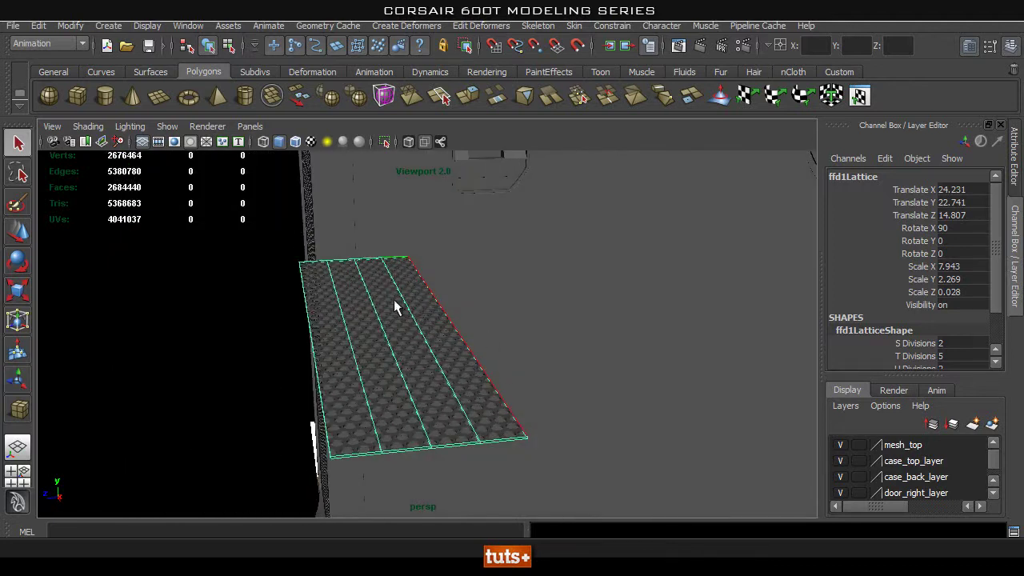
left_click_drag(390, 365, 463, 404, "alt")
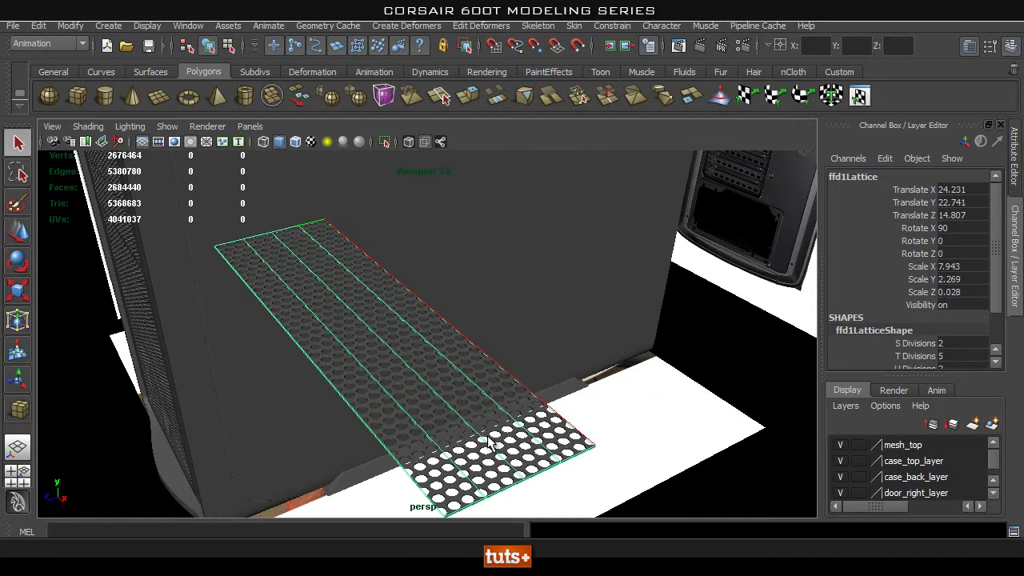
left_click_drag(408, 424, 467, 414, "alt")
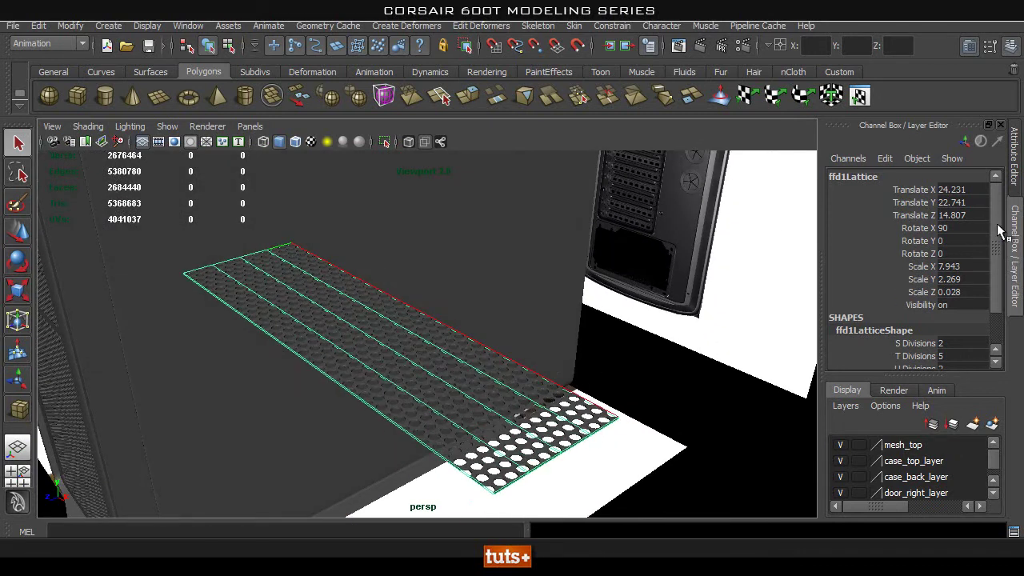
Set the lattice's T Divisions to 2 and its S Divisions to 10.
scroll(992, 239, "down", 2)
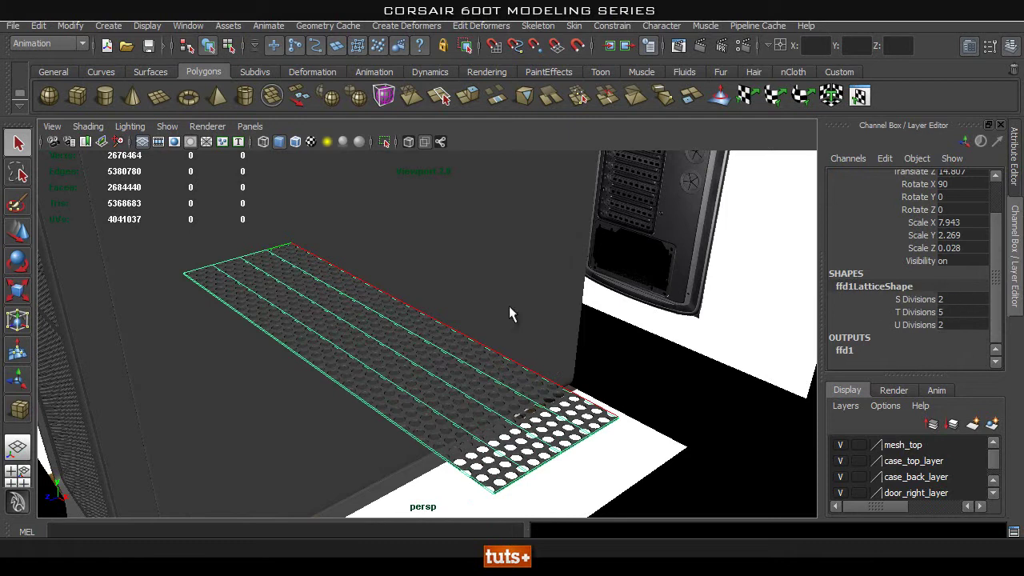
left_click(951, 311)
key("Return")
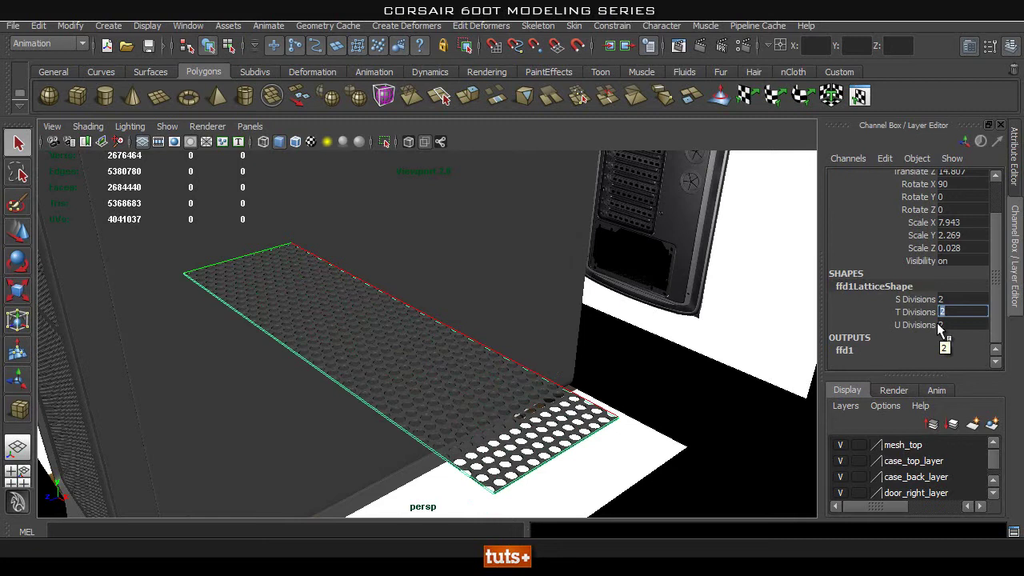
left_click(960, 299)
type("1")
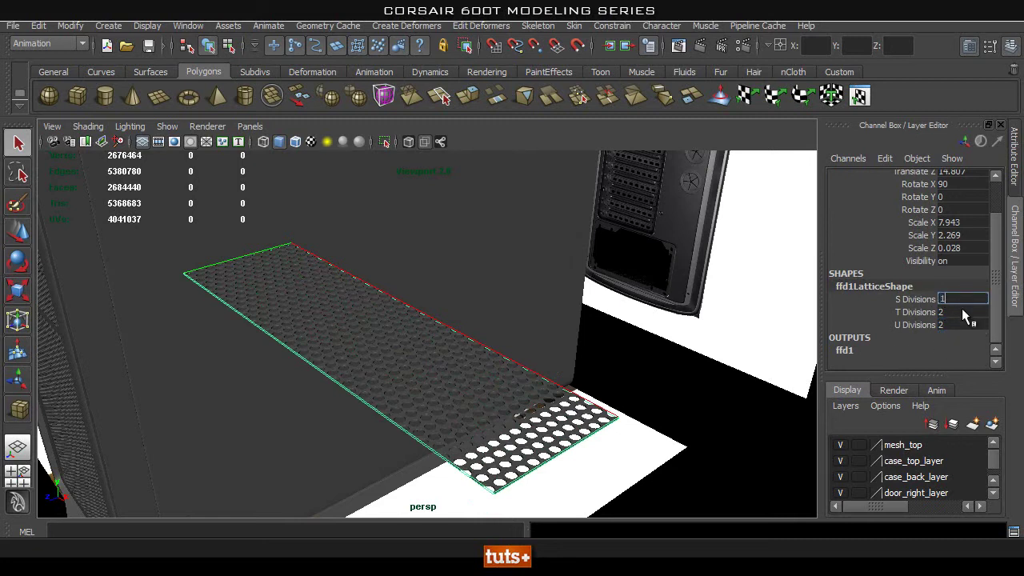
type("0")
key("Return")
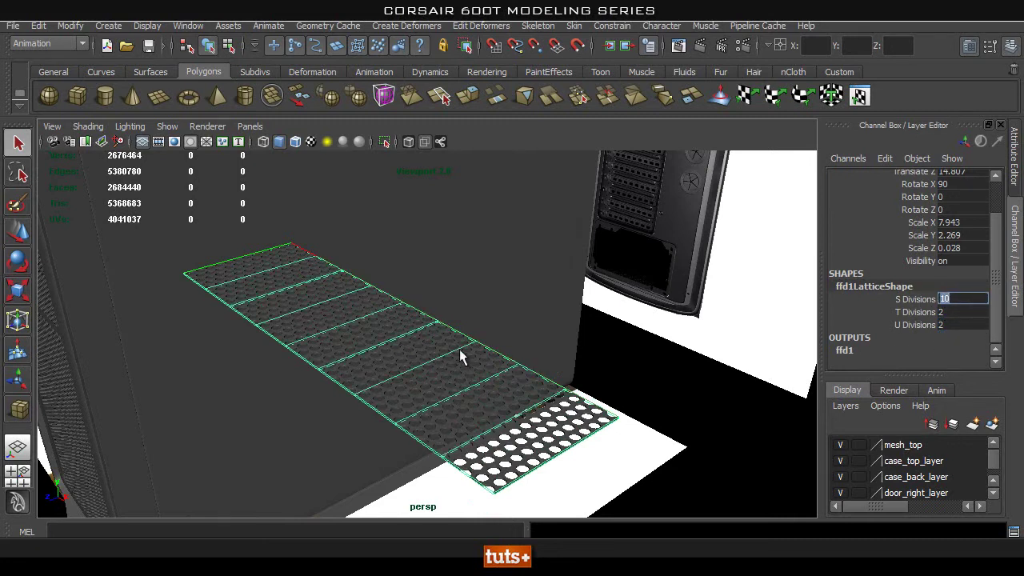
Try lowering the two middle rows of lattice points to dip the centre of the mesh panel.
left_click_drag(460, 357, 401, 378, "alt")
left_click_drag(463, 376, 420, 416, "alt")
mouse_move(409, 270)
right_mouse_down()
mouse_move(360, 387)
mouse_move(415, 298)
mouse_move(410, 312)
mouse_move(371, 299)
mouse_move(399, 277)
right_mouse_up()
left_click(415, 429)
left_click(411, 432)
left_click_drag(405, 342, 455, 471, "alt")
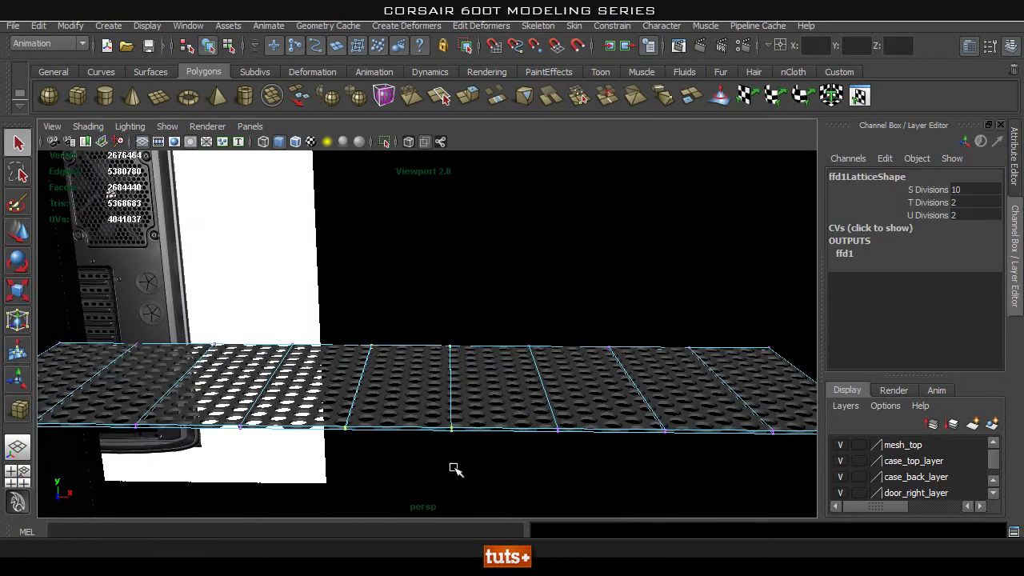
key("w")
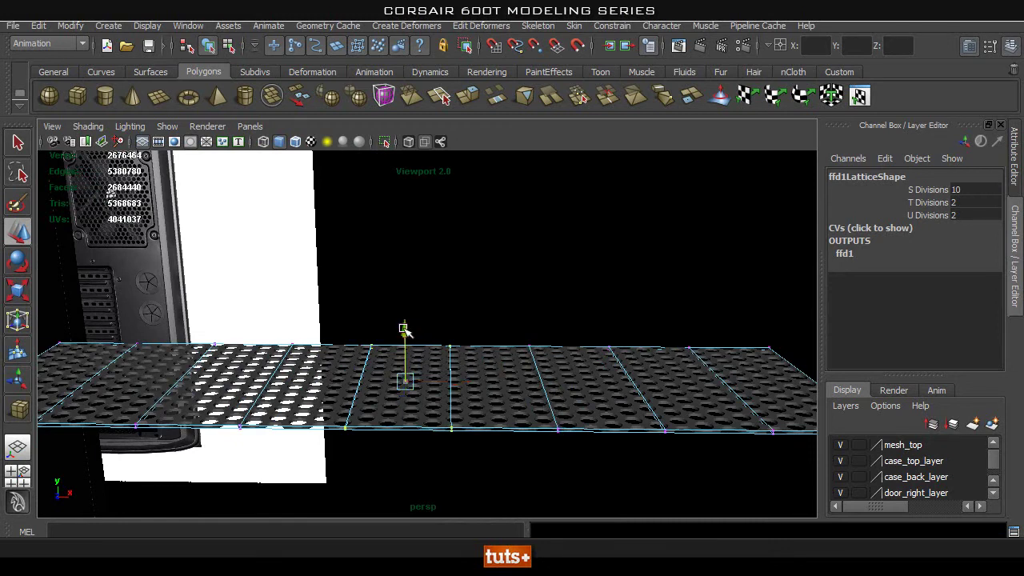
left_click_drag(404, 332, 409, 364)
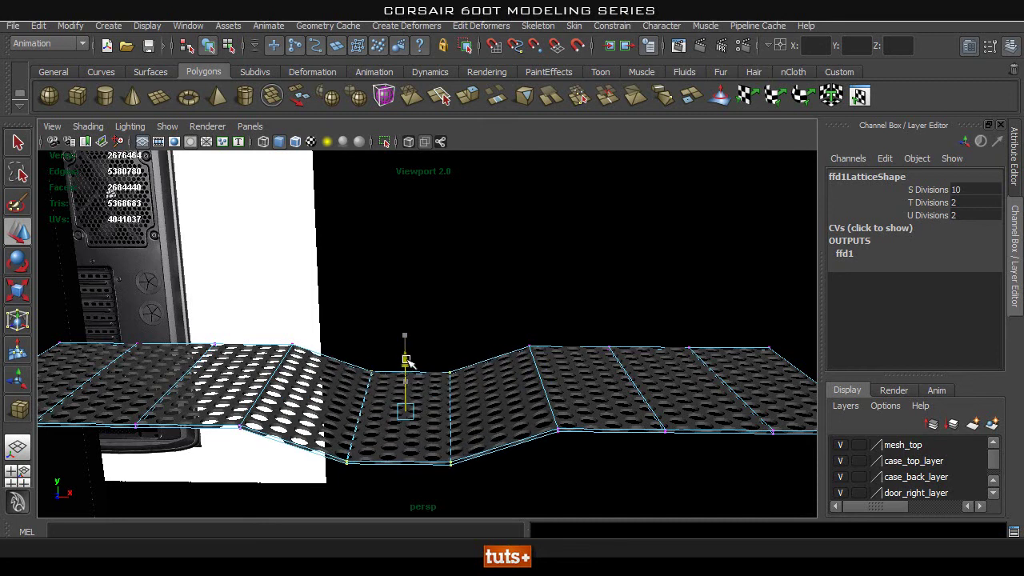
Check the dip beside the case and undo the lattice points' downward move.
right_click_drag(508, 360, 176, 329, "alt")
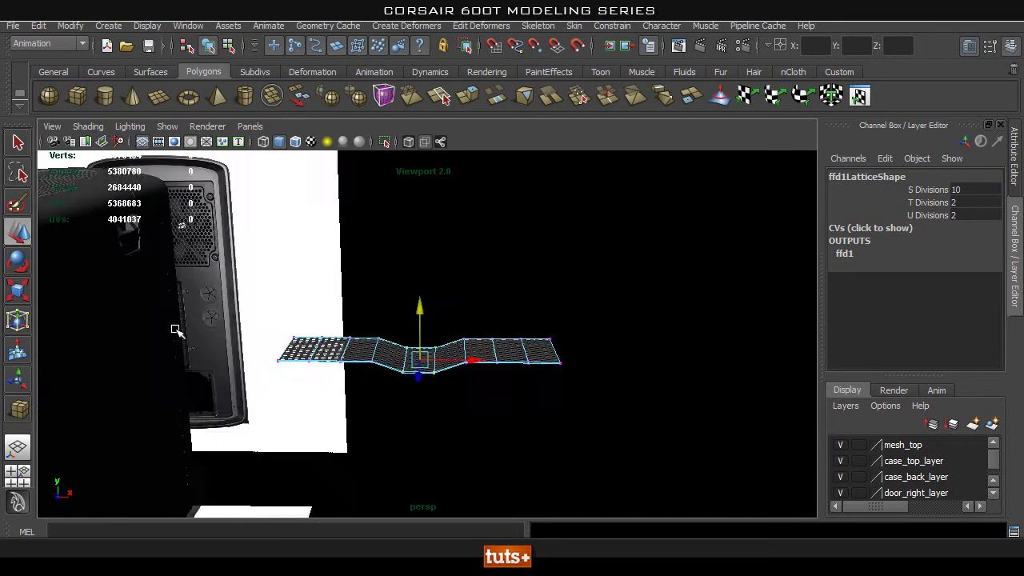
middle_click_drag(176, 329, 625, 443, "alt")
middle_click_drag(638, 397, 53, 304, "alt")
right_click_drag(239, 437, 472, 440, "alt")
middle_click_drag(320, 361, 448, 240, "alt")
key("ctrl+z")
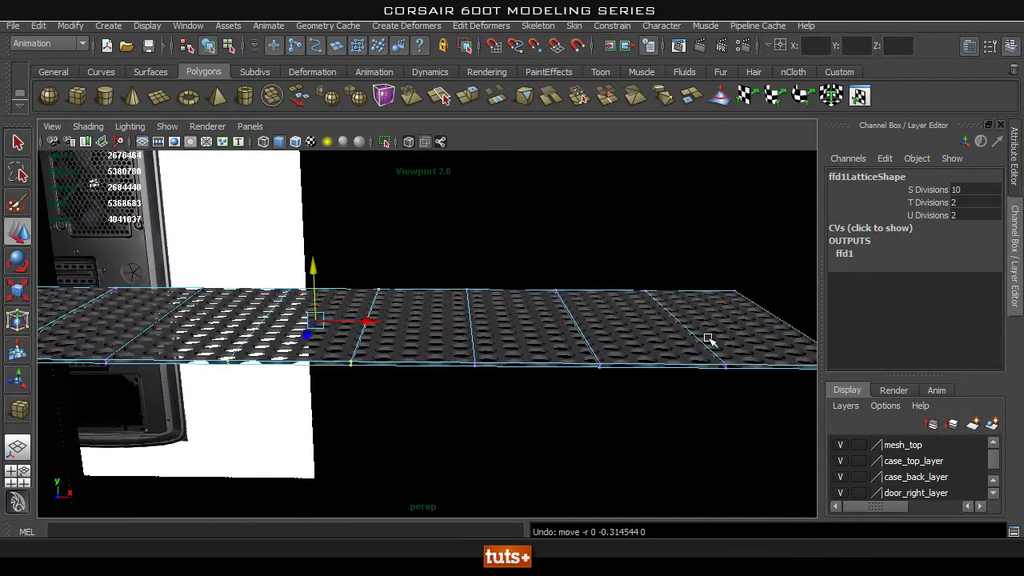
Select the lattice as a whole object and set its S Divisions to 20.
right_click_drag(504, 340, 573, 238)
left_click(505, 316)
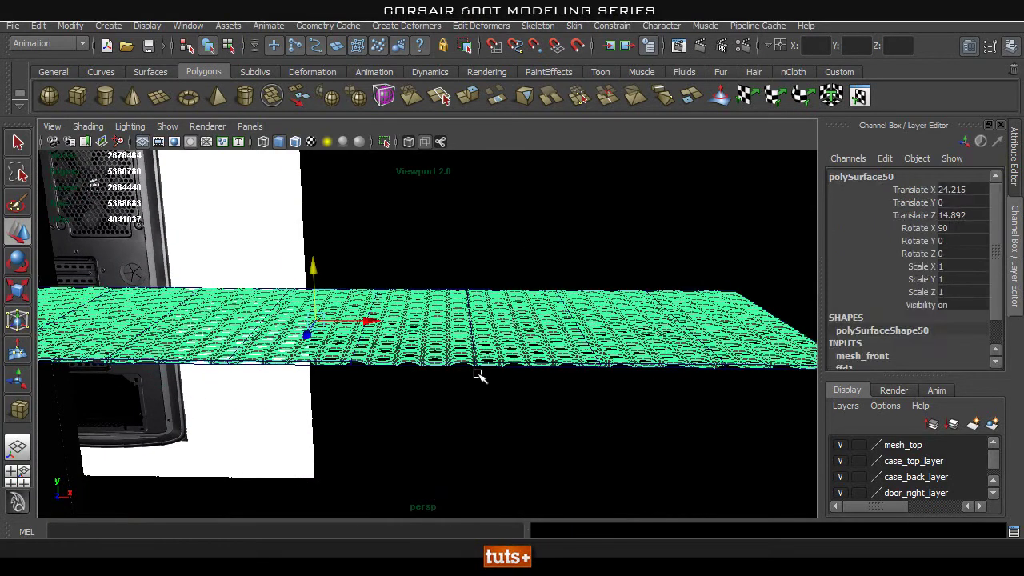
left_click(470, 370)
left_click(469, 370)
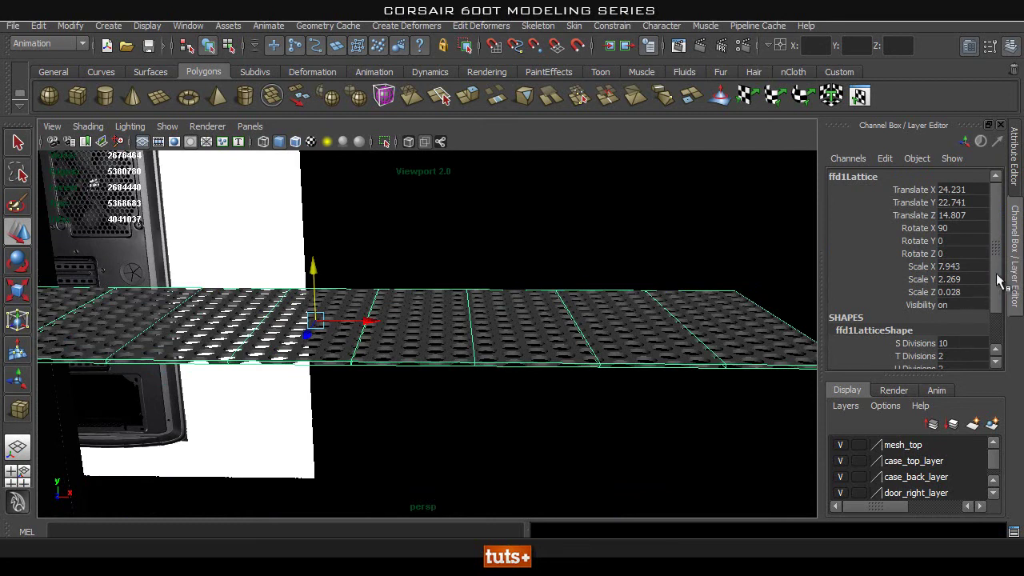
scroll(911, 280, "down", 3)
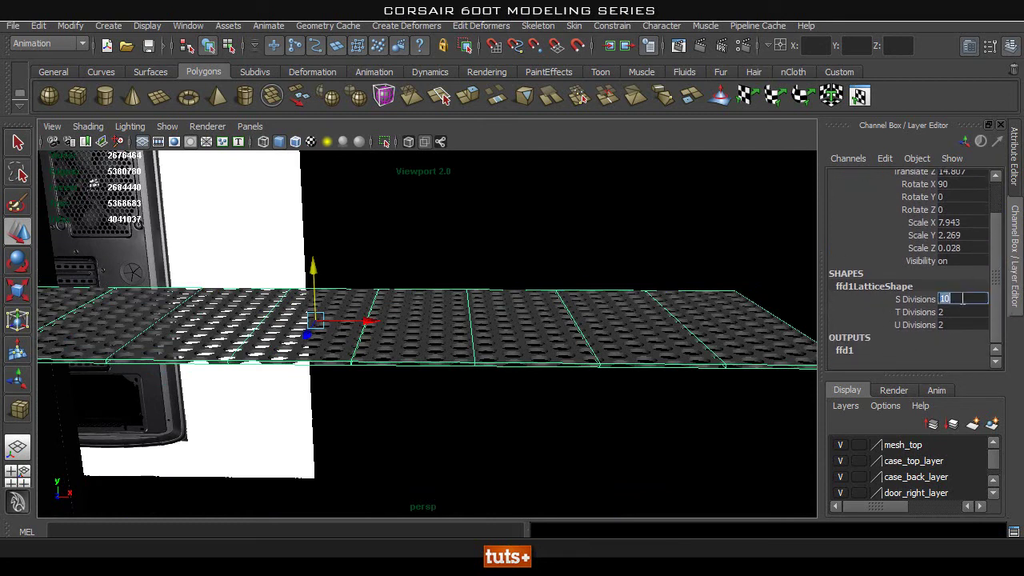
type("20")
key("Return")
left_click(486, 238)
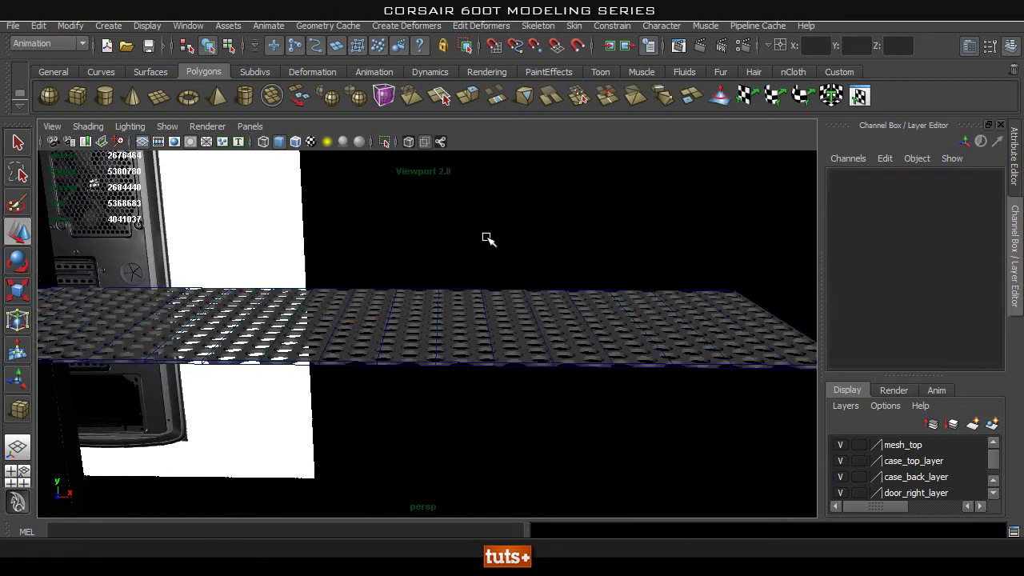
Select three neighbouring rows of lattice points near the panel's middle and move them slightly down.
left_click_drag(486, 237, 623, 321, "alt")
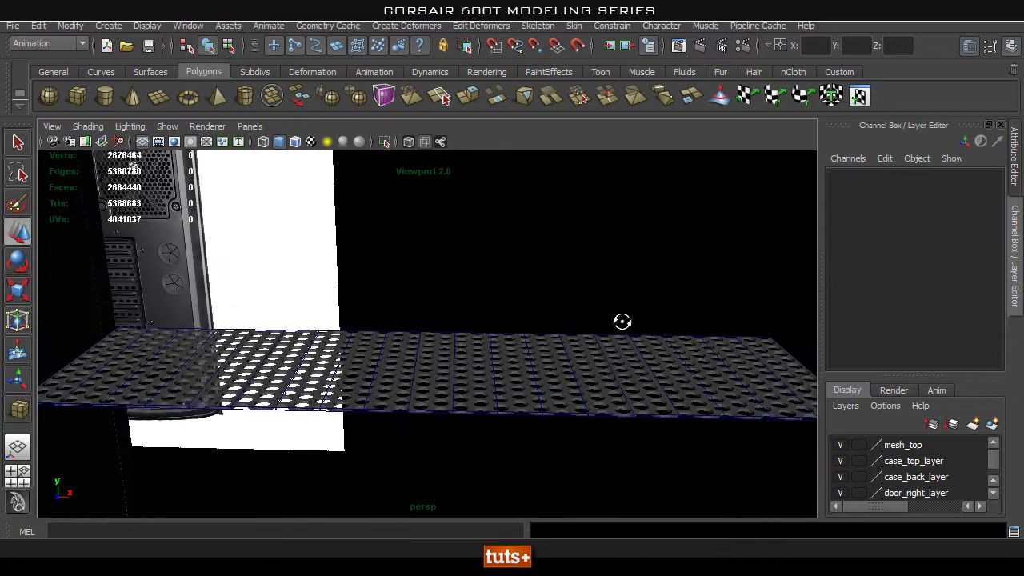
right_click(391, 401)
right_click_drag(391, 401, 390, 267)
left_click(441, 416)
right_click_drag(428, 367, 432, 282)
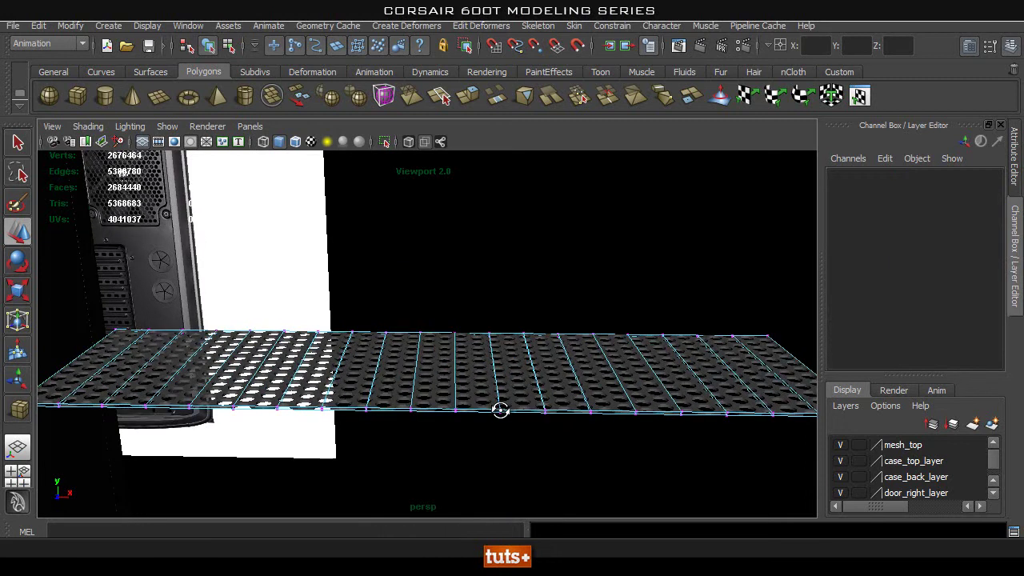
left_click_drag(403, 293, 509, 453)
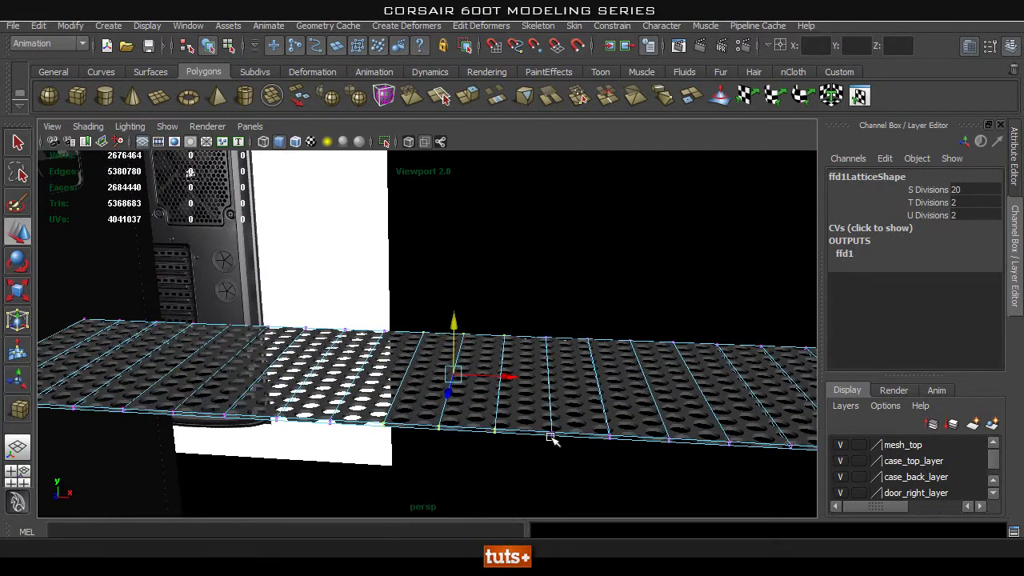
left_click_drag(455, 320, 455, 332)
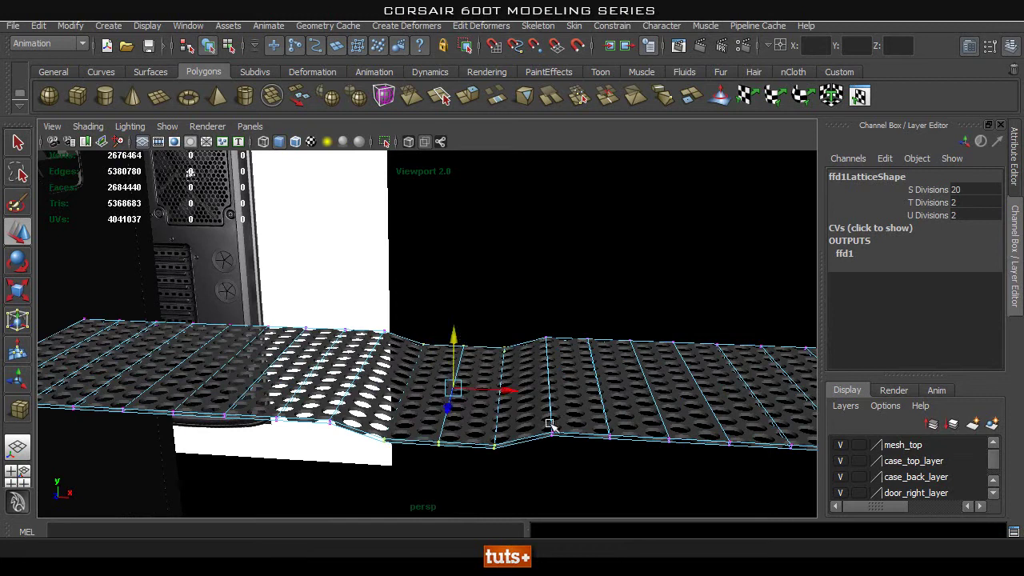
Examine from several angles how the lattice bends the mesh panel around the lowered rows.
left_click_drag(554, 427, 560, 404, "alt")
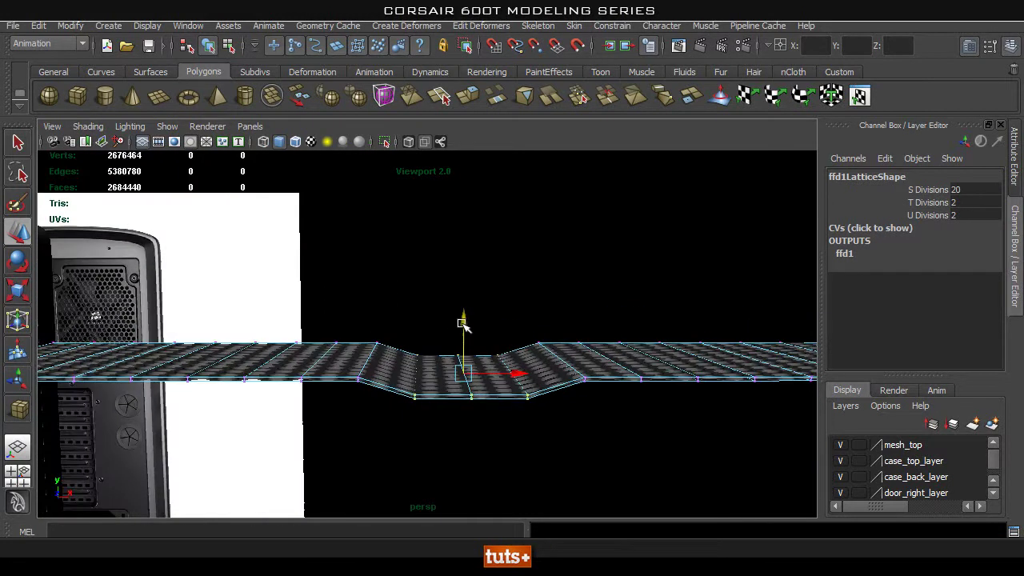
left_click_drag(468, 323, 529, 342, "alt")
right_click_drag(522, 381, 498, 389, "alt")
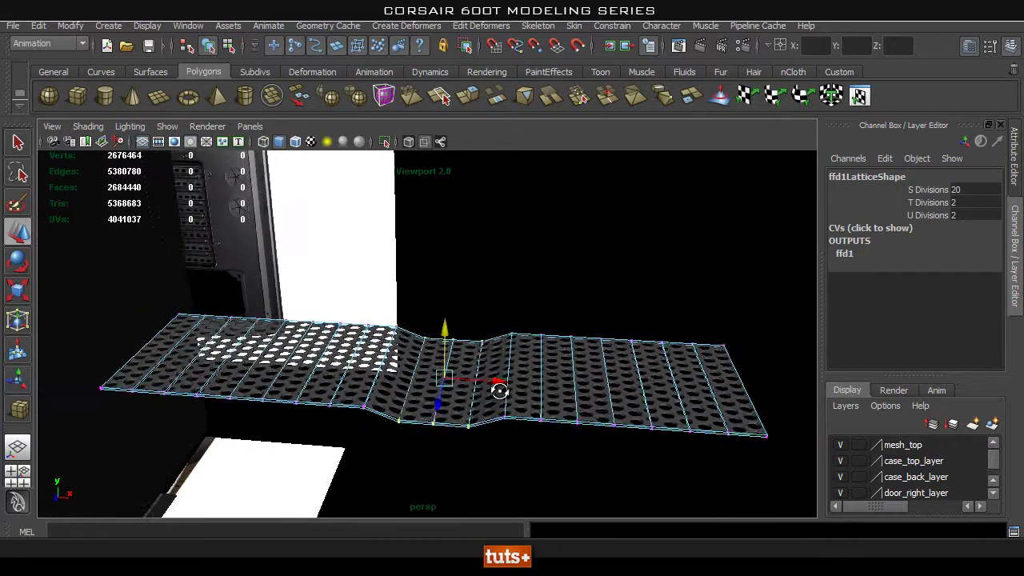
left_click_drag(498, 389, 388, 400, "alt")
left_click(500, 379)
left_click_drag(460, 352, 393, 350, "alt")
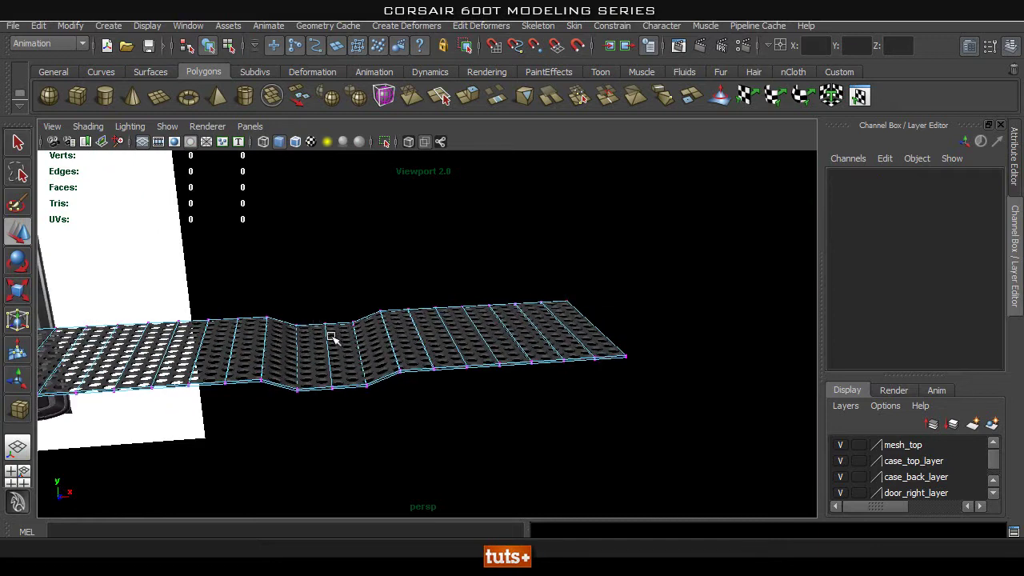
left_click_drag(328, 356, 498, 346, "alt")
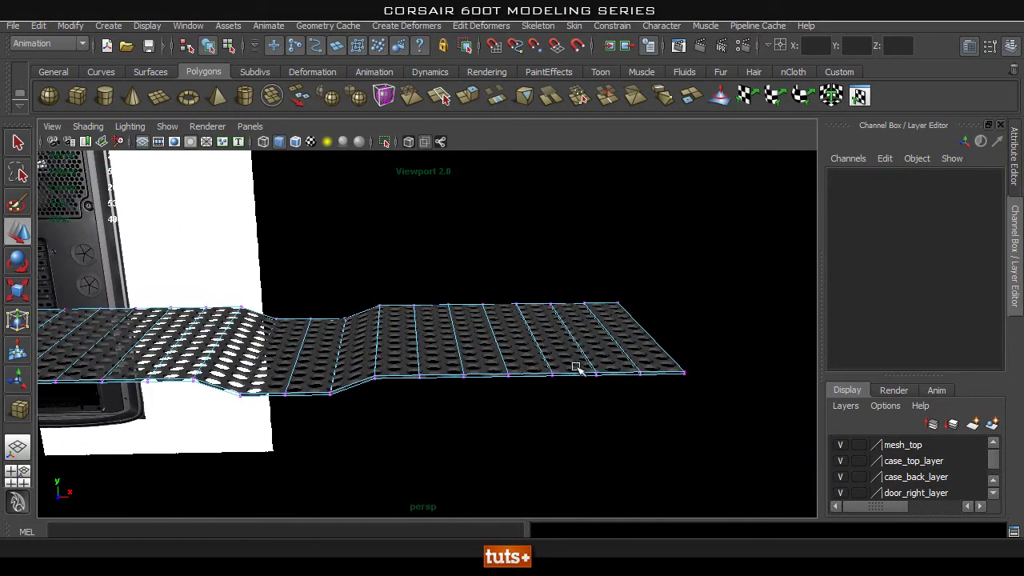
left_click_drag(575, 366, 452, 372, "alt")
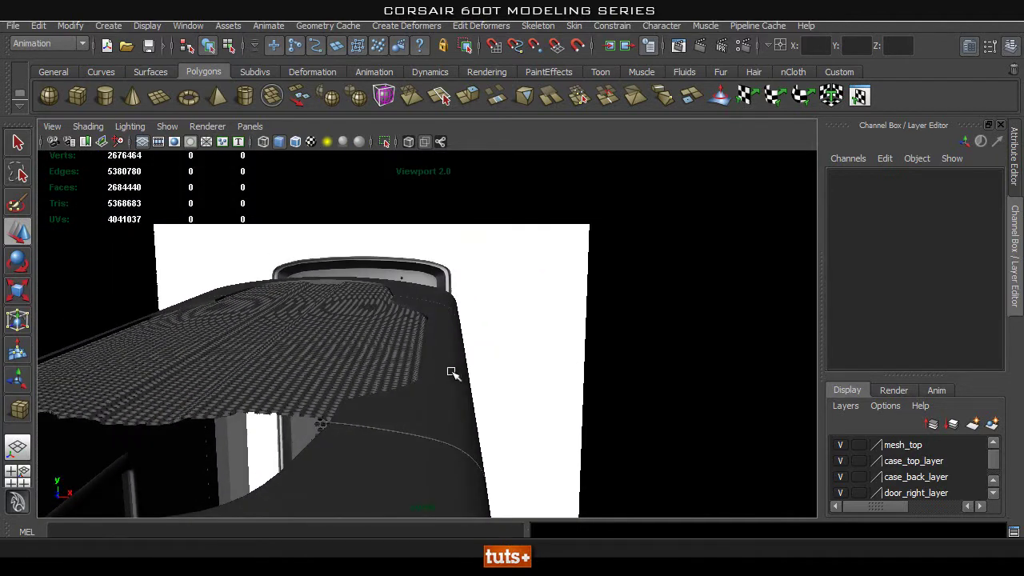
Isolate the case_top_left piece to examine its curvature, restore the full scene and return to the mesh panel.
left_click(452, 372)
left_click(384, 142)
key("f")
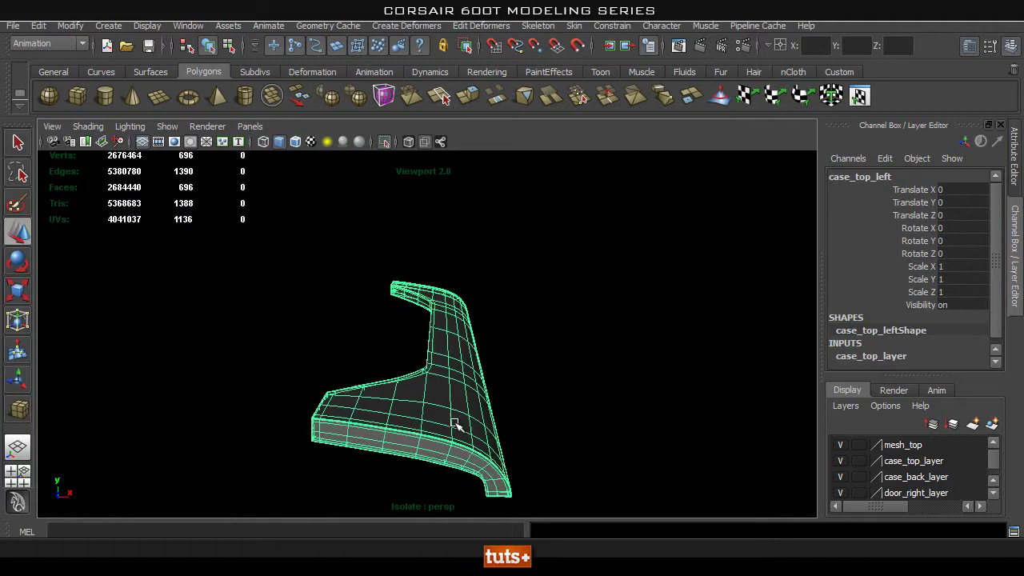
left_click_drag(454, 424, 416, 402, "alt")
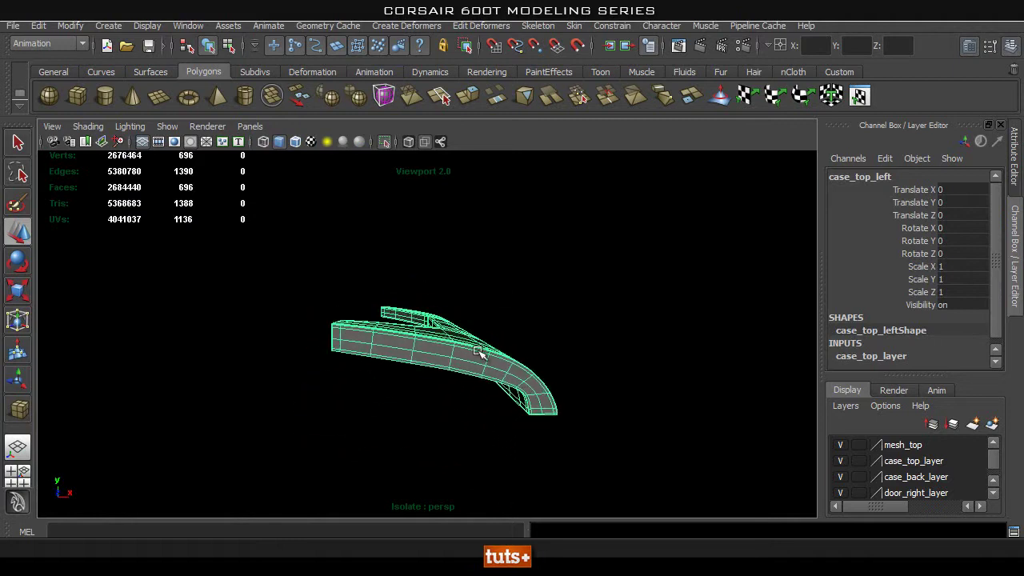
key("4")
left_click(384, 141)
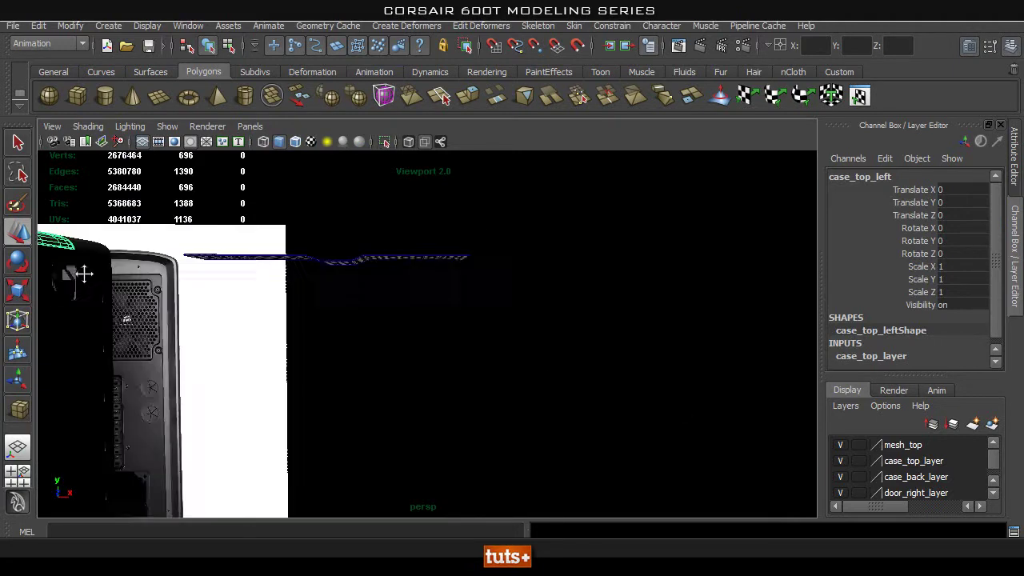
left_click_drag(84, 274, 528, 318, "alt")
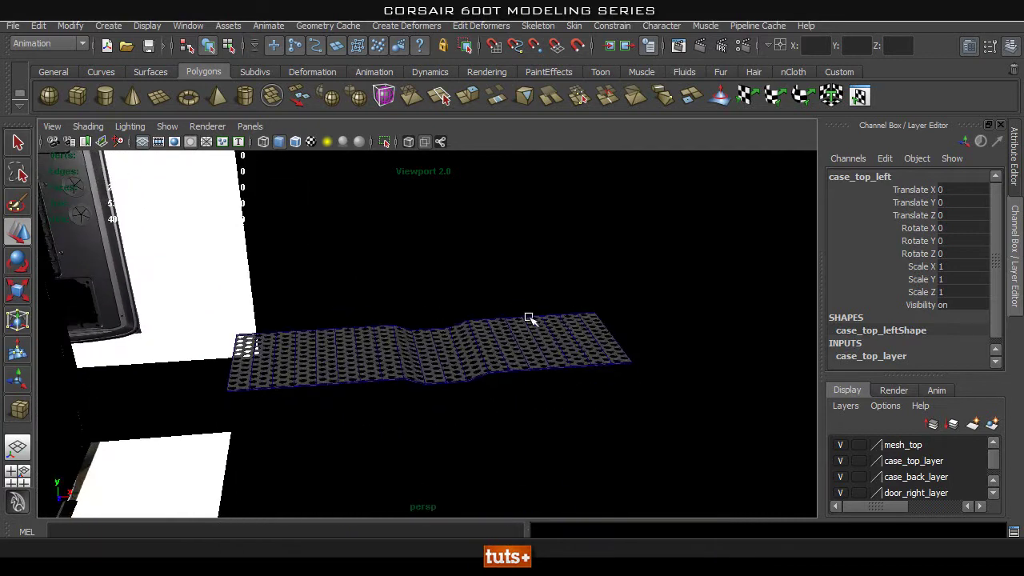
left_click_drag(640, 353, 85, 360, "alt")
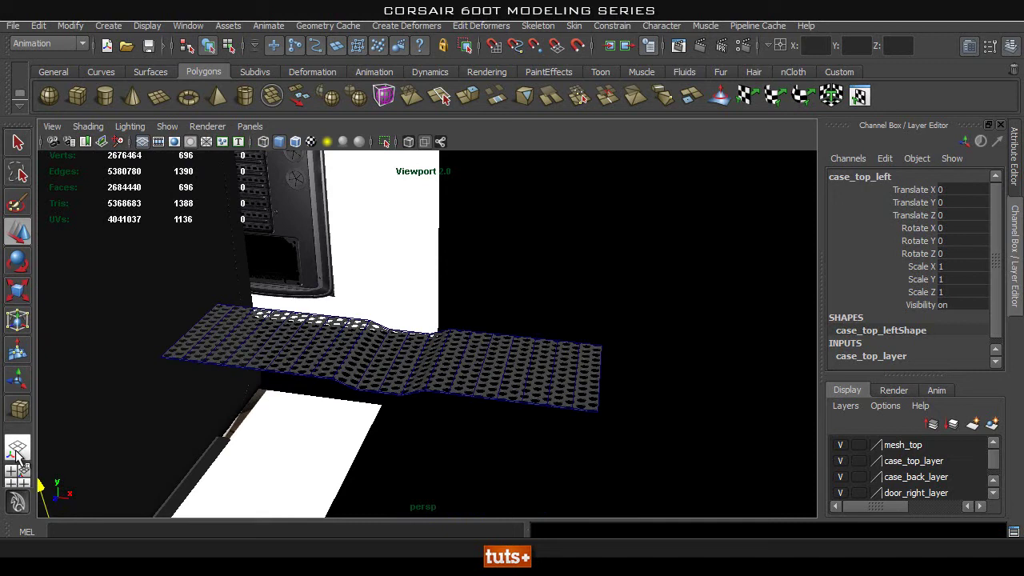
Open the Outliner and inspect the ffd1Lattice and ffd1Base nodes that drive the mesh panel.
left_click(186, 27)
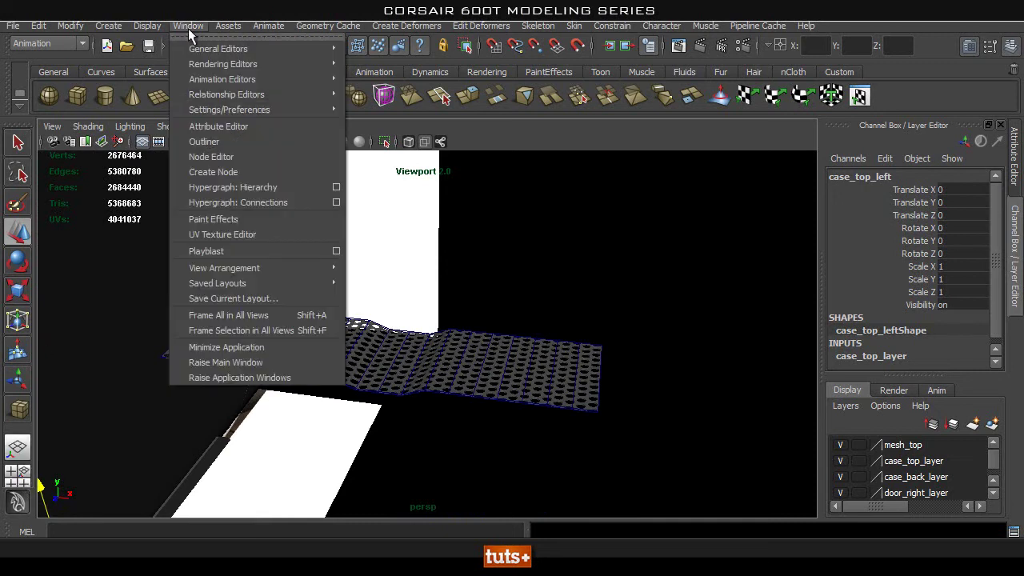
left_click(240, 144)
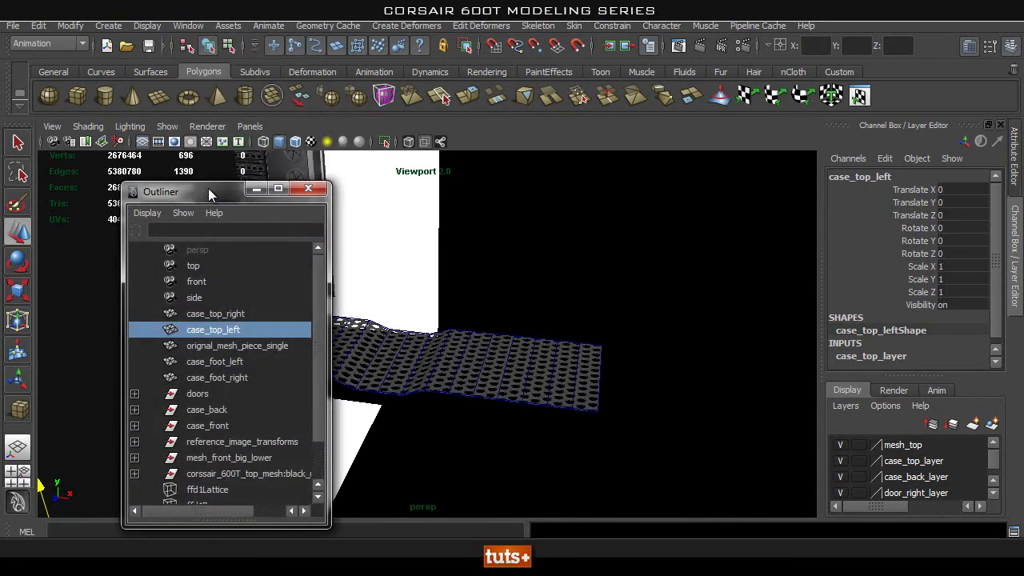
left_click_drag(210, 194, 167, 156)
scroll(276, 312, "down", 3)
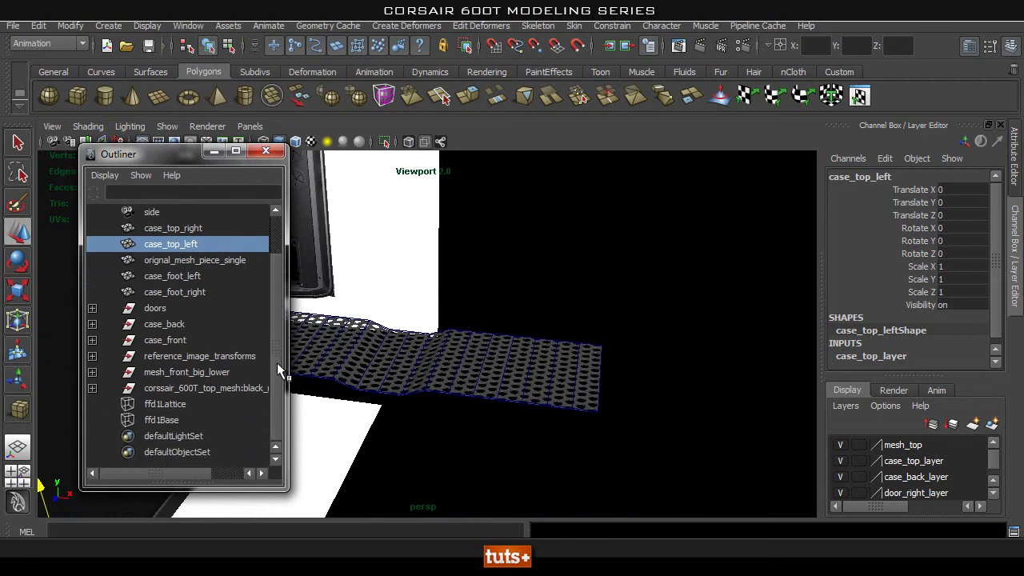
left_click(164, 420)
left_click(164, 404)
left_click(163, 420)
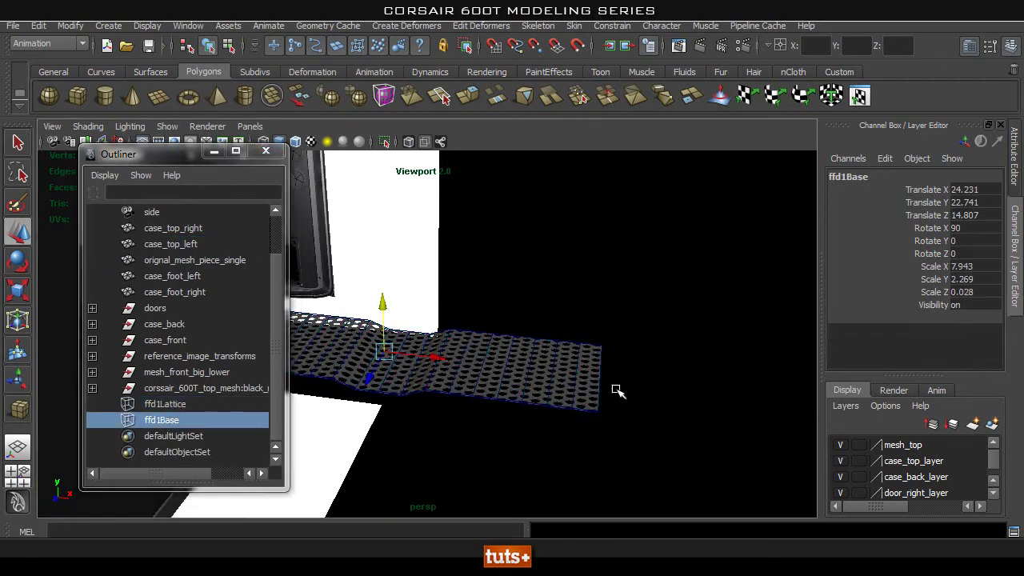
middle_click_drag(510, 356, 594, 370, "alt")
right_click_drag(512, 375, 547, 374, "alt")
left_click_drag(536, 376, 495, 376, "alt")
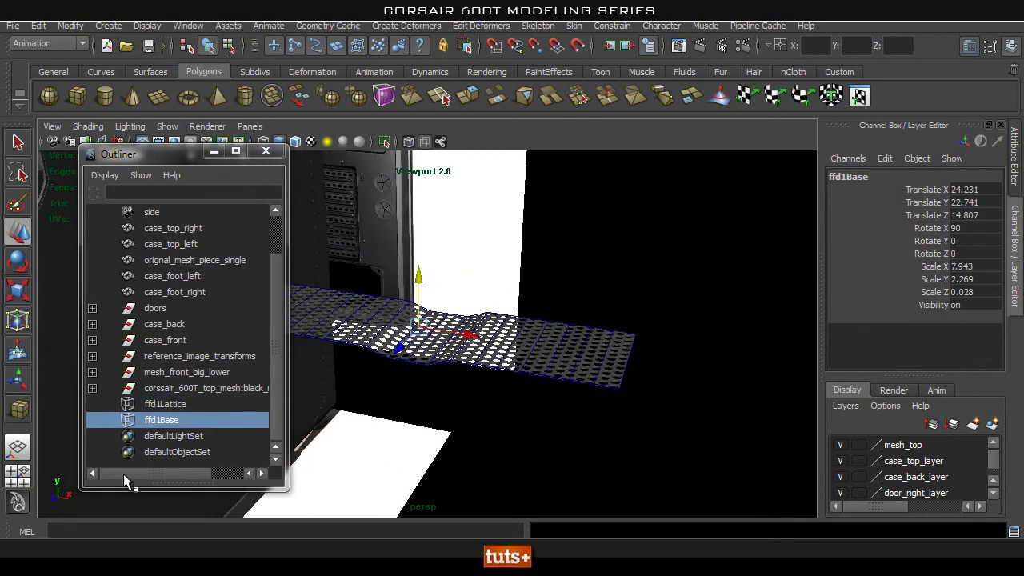
Select the deformed mesh panel and delete all history in the scene to bake in the lattice shape.
left_click(431, 364)
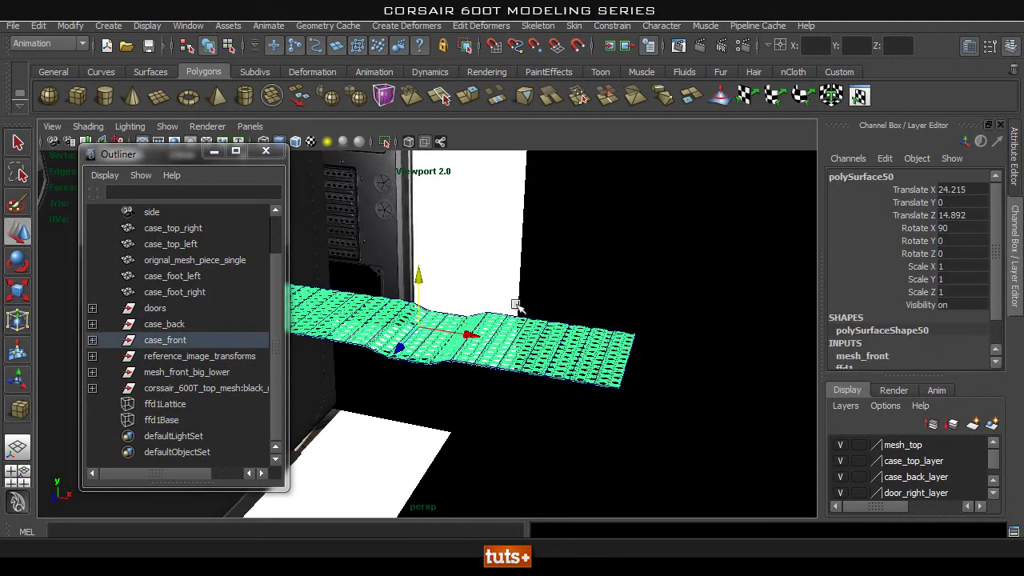
middle_click_drag(516, 306, 545, 287, "alt")
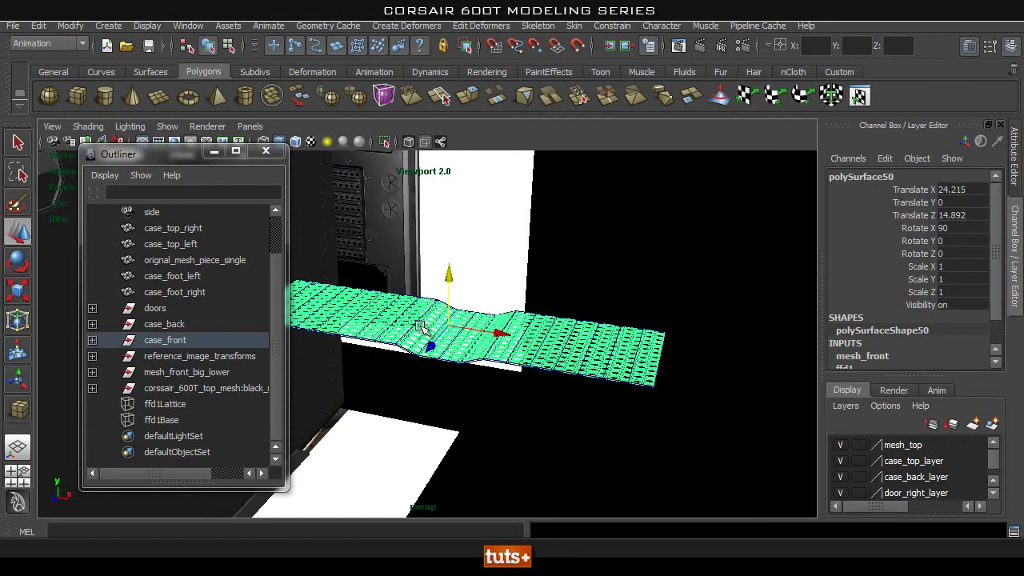
right_click_drag(512, 333, 600, 320, "alt")
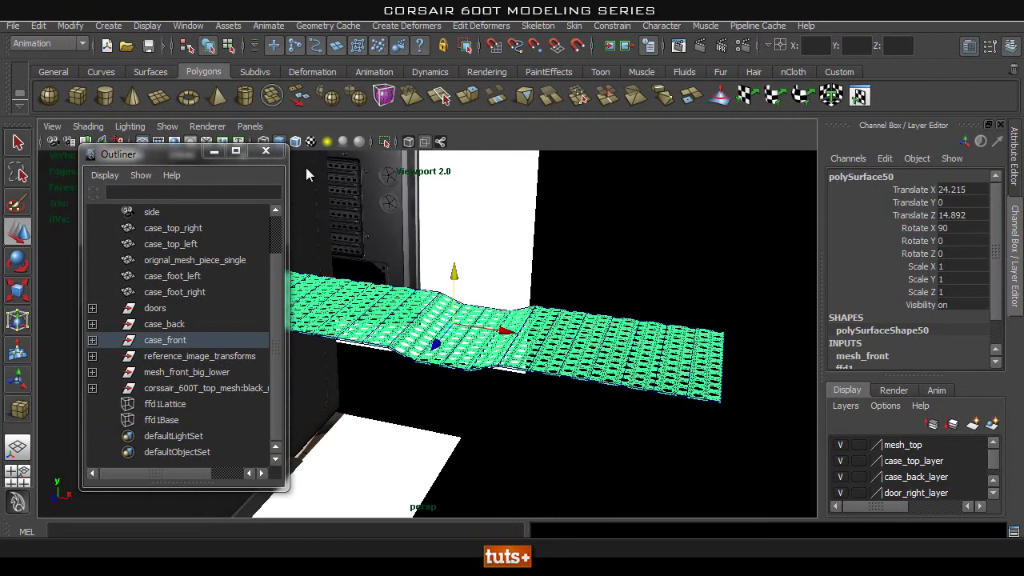
left_click(39, 25)
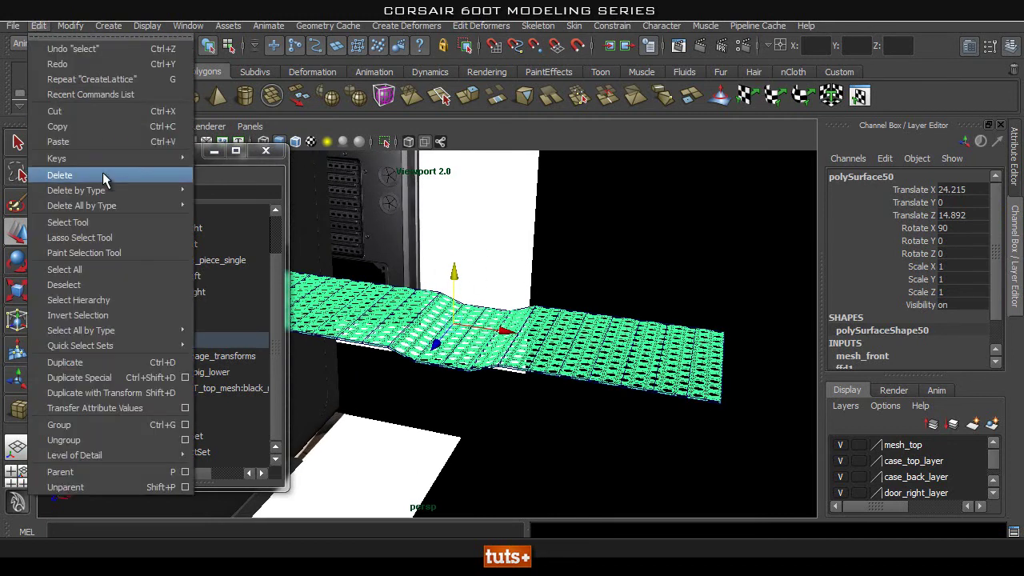
mouse_move(125, 205)
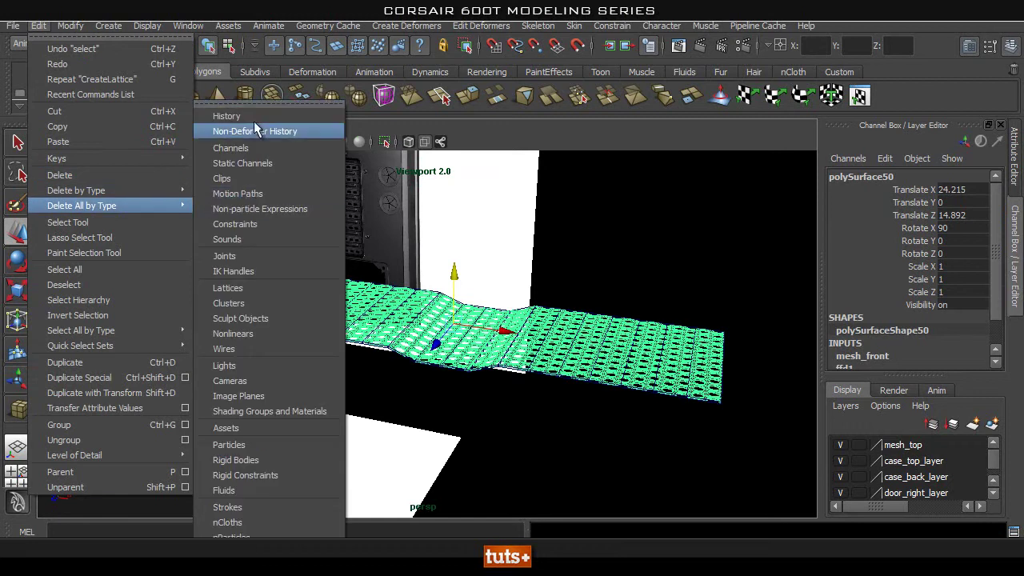
left_click(227, 116)
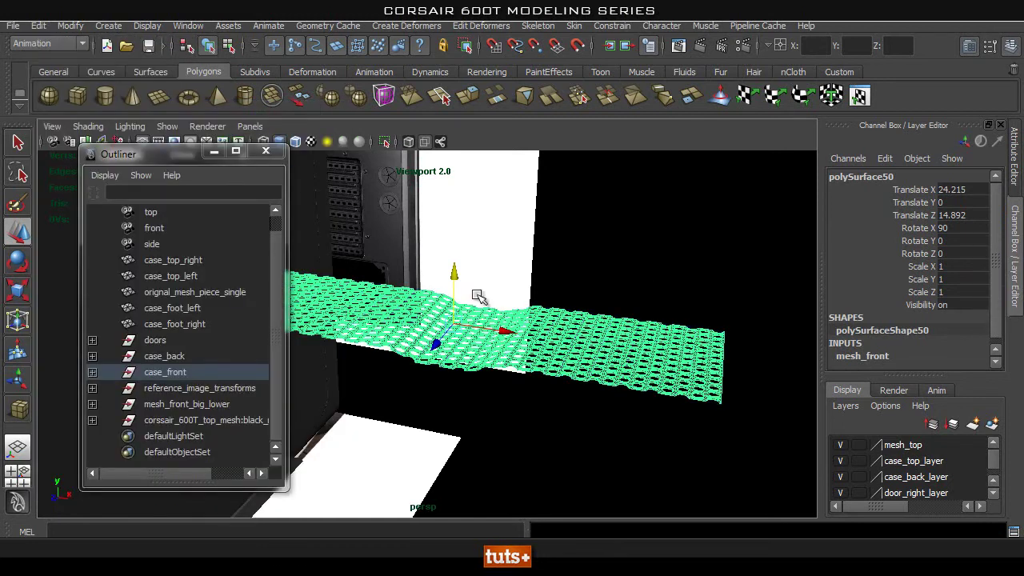
Examine the baked mesh panel up close and compare it with the curved mesh on the case's top.
left_click(594, 279)
right_click_drag(464, 356, 542, 364, "alt")
left_click(565, 359)
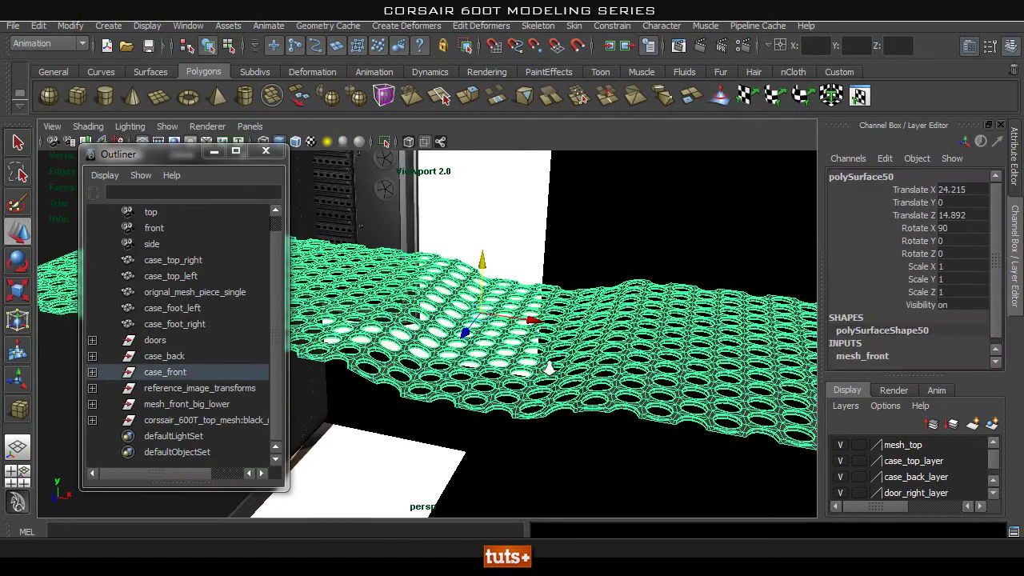
left_click_drag(484, 374, 593, 375, "alt")
left_click_drag(634, 326, 308, 263, "alt")
left_click(691, 238)
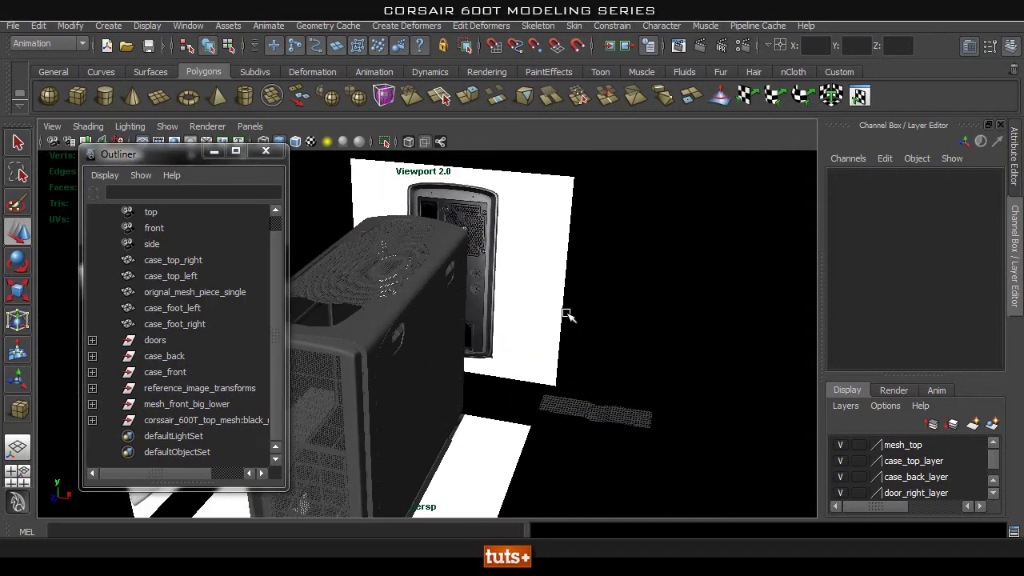
mouse_move(566, 314)
left_mouse_down("alt")
mouse_move(542, 304)
mouse_move(490, 331)
mouse_move(571, 313)
left_mouse_up("alt")
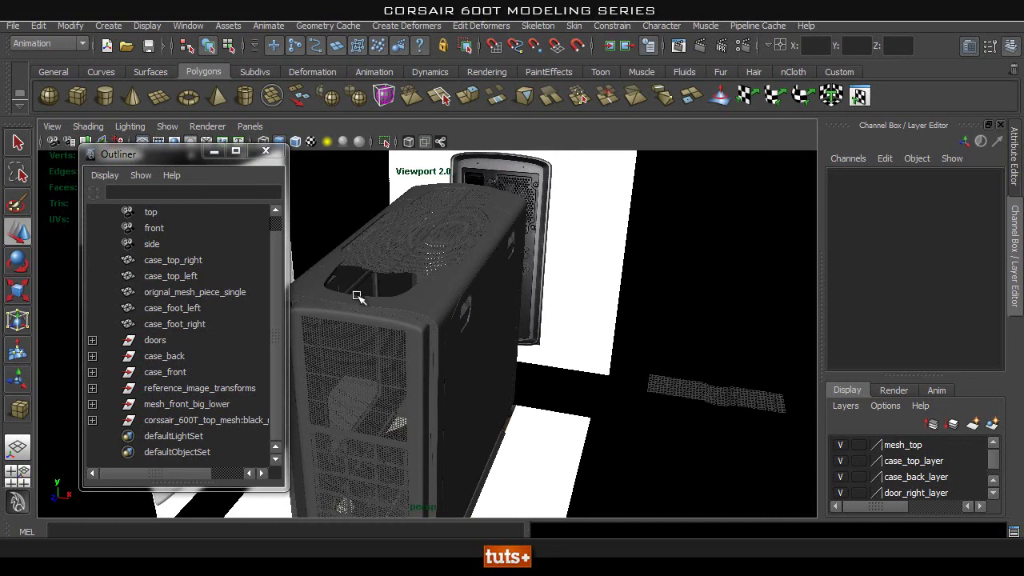
left_click_drag(401, 296, 345, 266, "alt")
left_click_drag(370, 300, 448, 295, "alt")
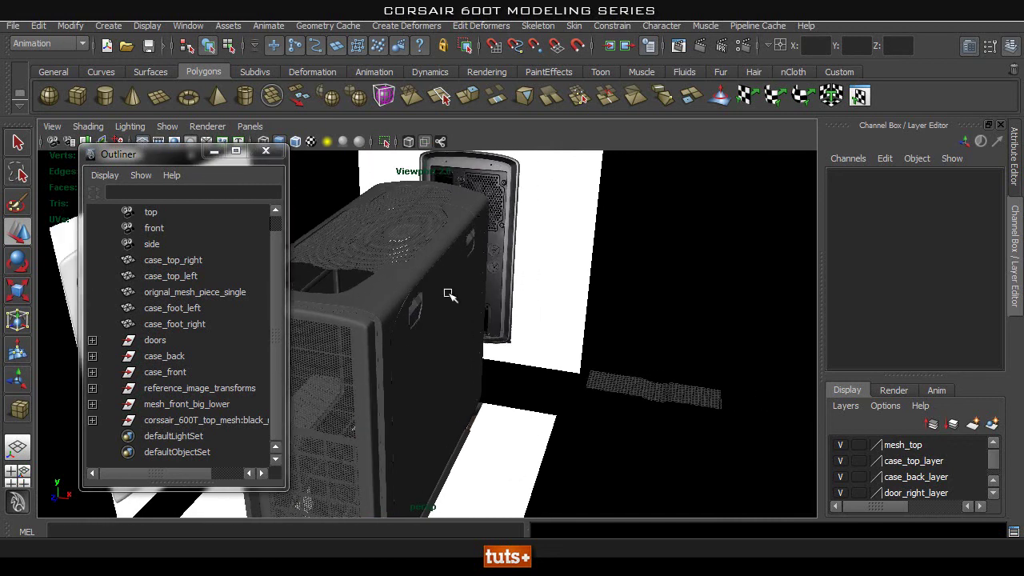